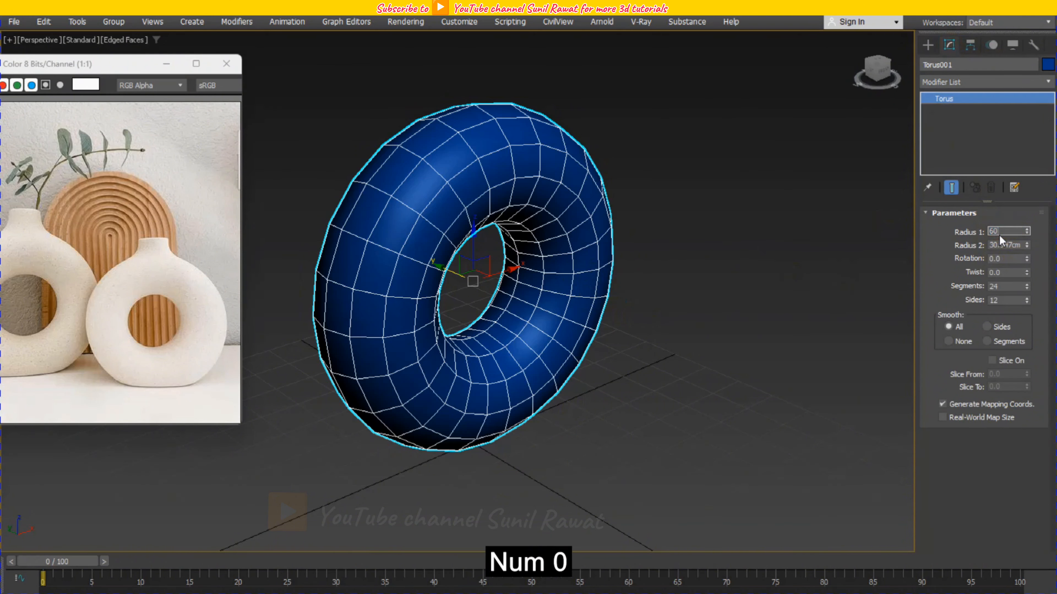
Set the torus's Radius 1 to 60 cm and Radius 2 to 30 cm.
key(Return)
text(30)
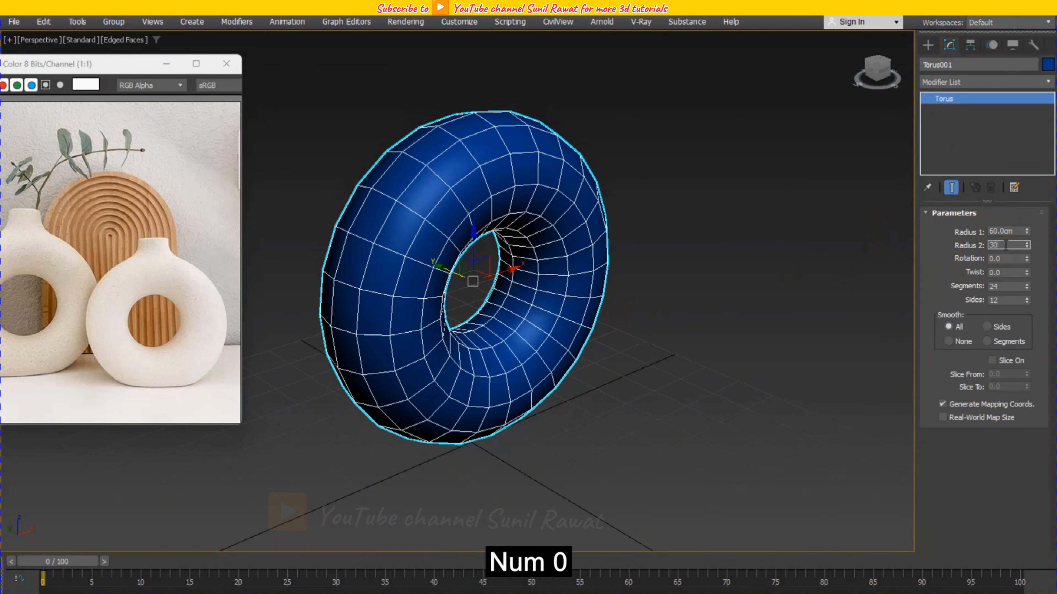
key(Return)
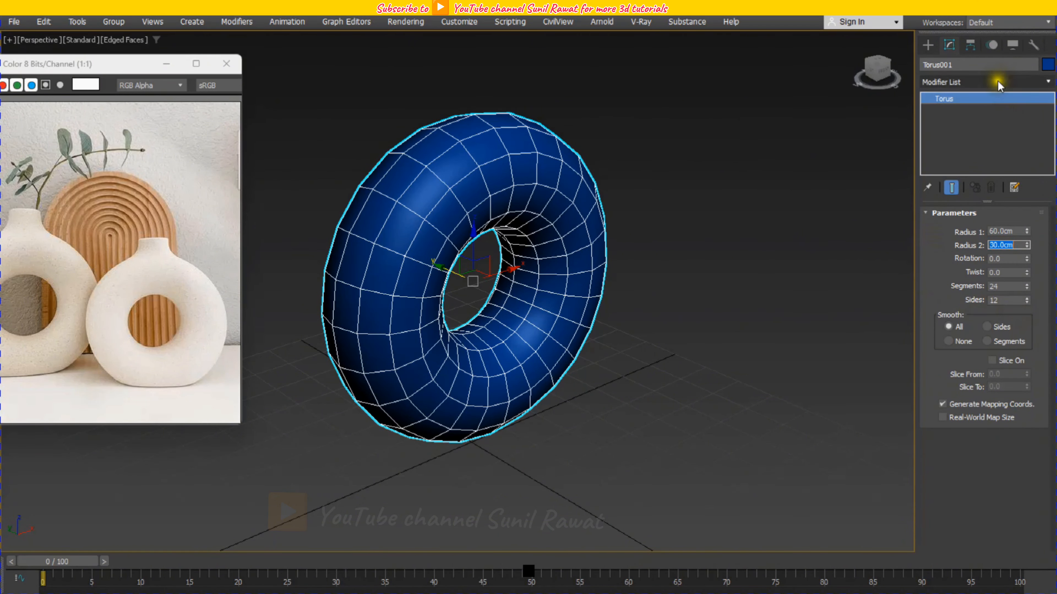
Add an Edit Poly modifier to the torus and switch to edge editing.
click(928, 81)
text(ed)
click(953, 146)
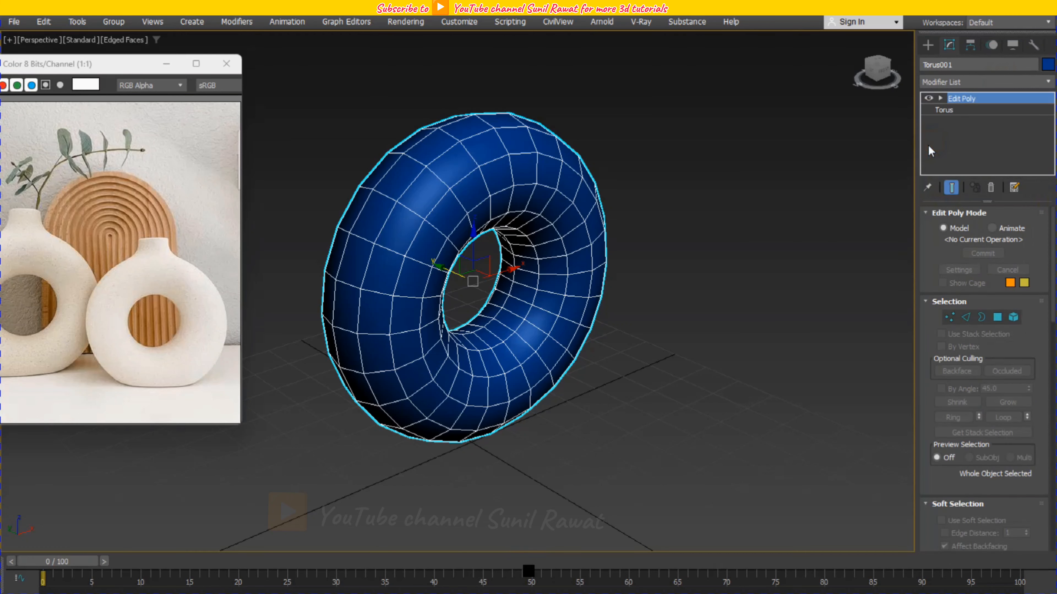
click(940, 98)
click(963, 121)
Activate Slice Plane on the torus and rotate the plane to horizontal with angle snapping enabled.
alt+middle_drag(674, 388, 617, 337)
drag(947, 458, 948, 216)
scroll(947, 291, down, 3)
click(941, 389)
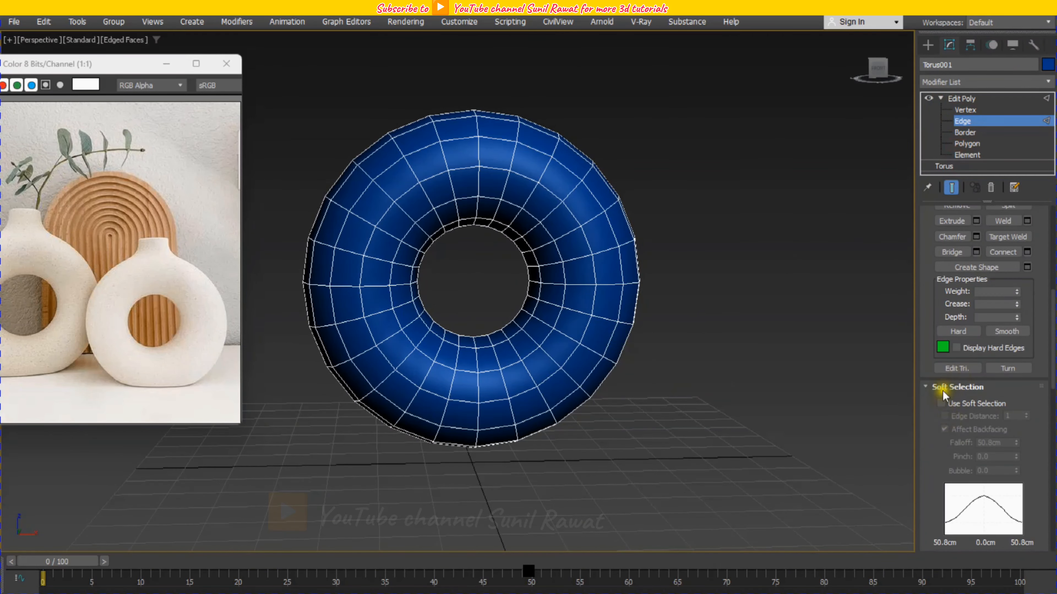
drag(929, 468, 928, 287)
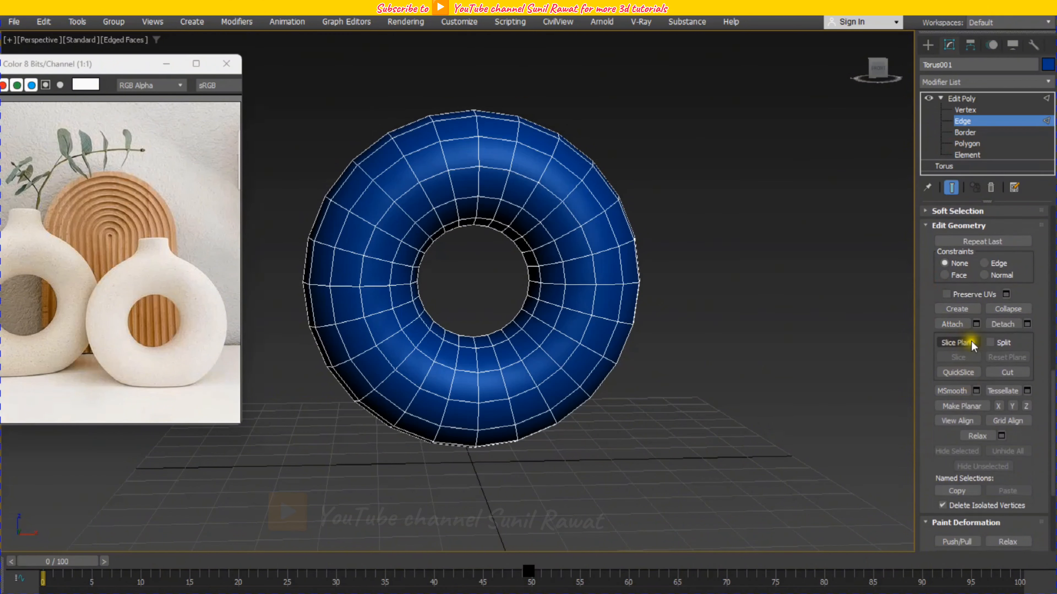
click(959, 343)
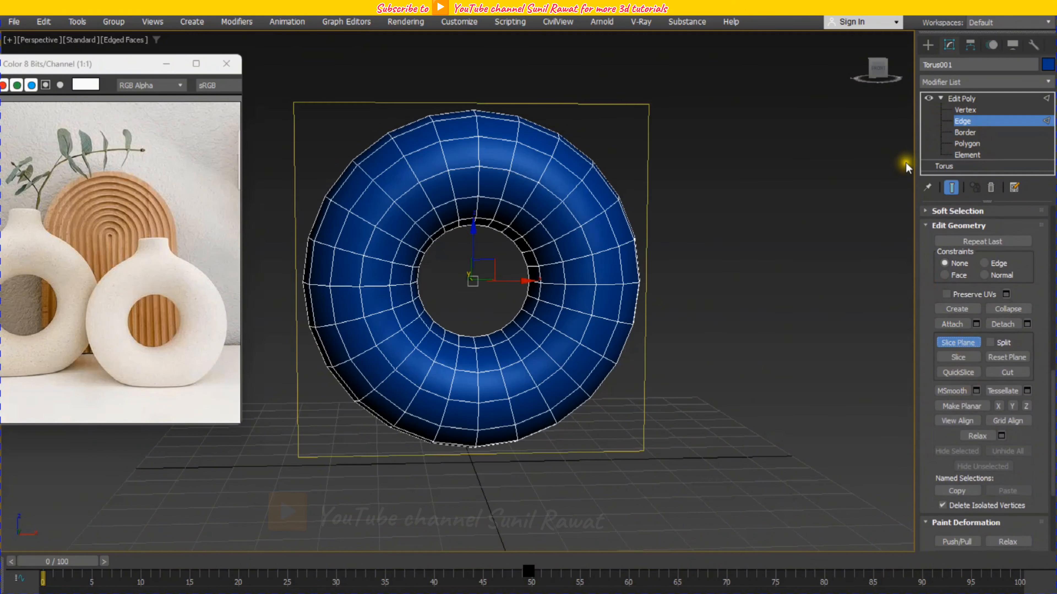
key(e)
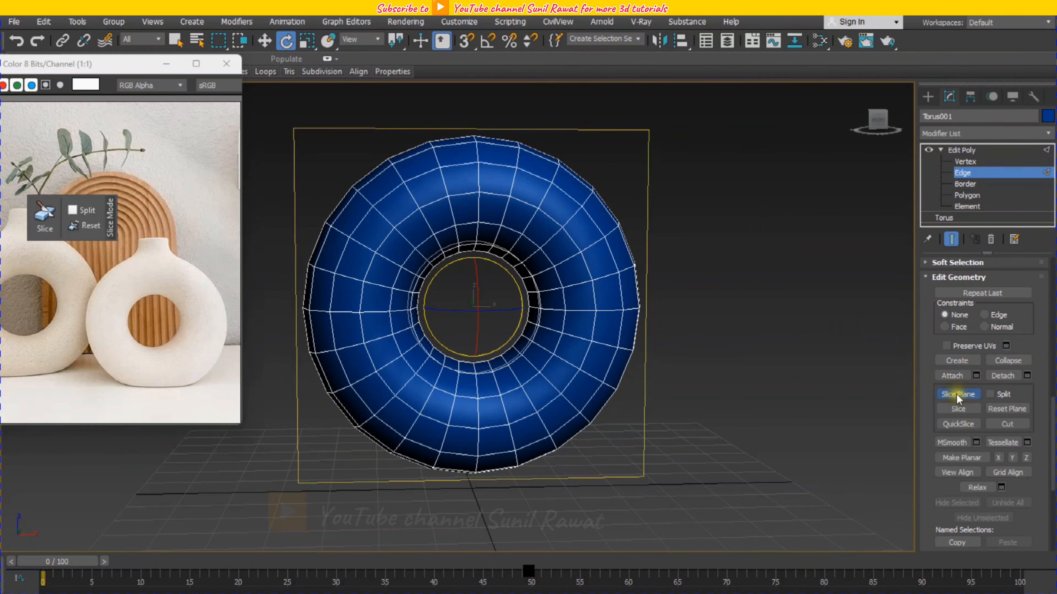
click(486, 45)
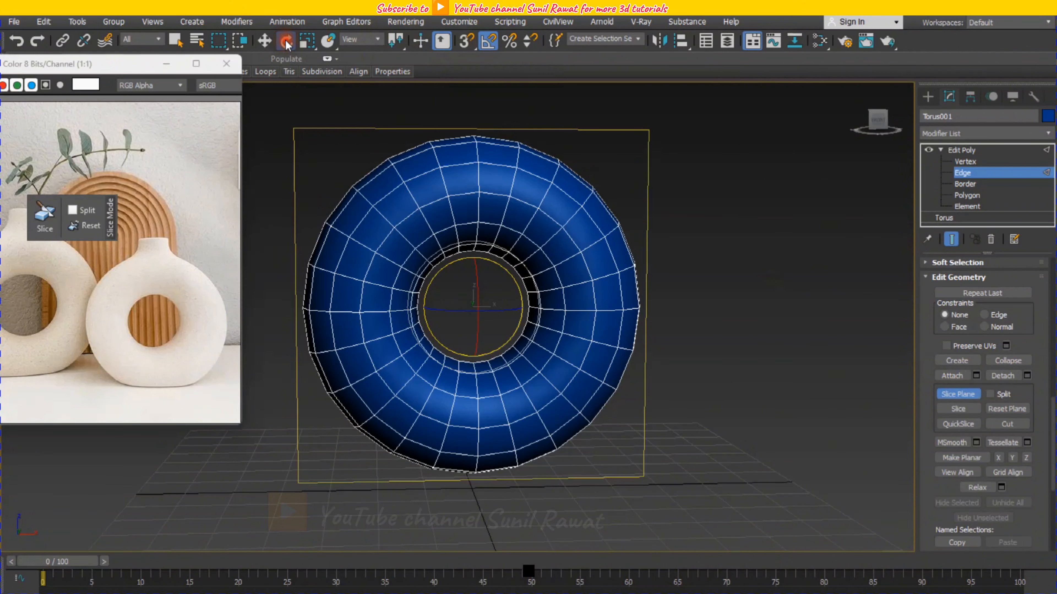
drag(476, 269, 483, 328)
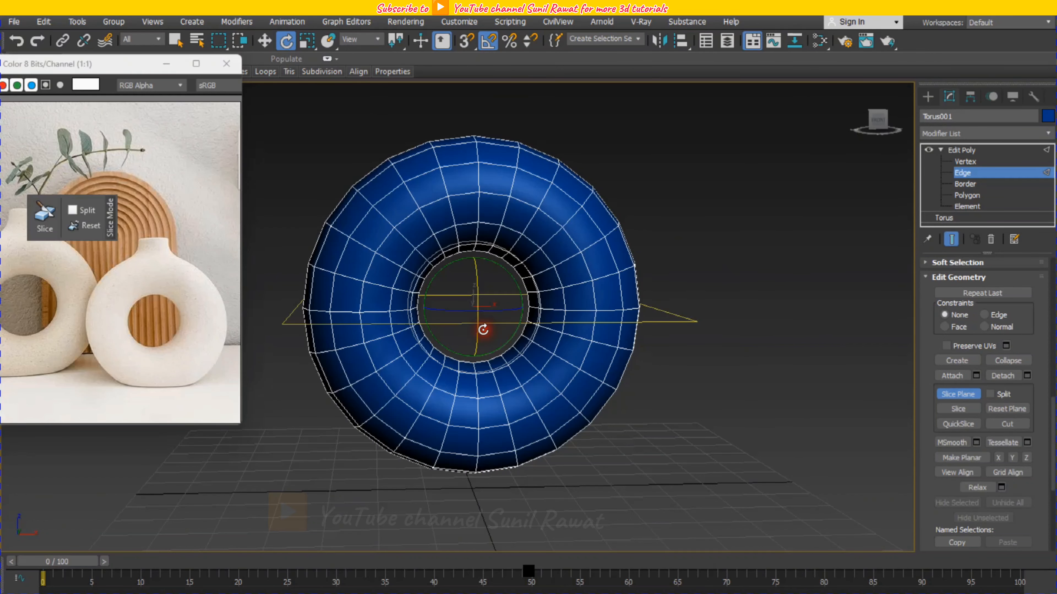
Lower the slice plane in the Front view to just above the torus's base and slice the mesh there.
key(alt+w)
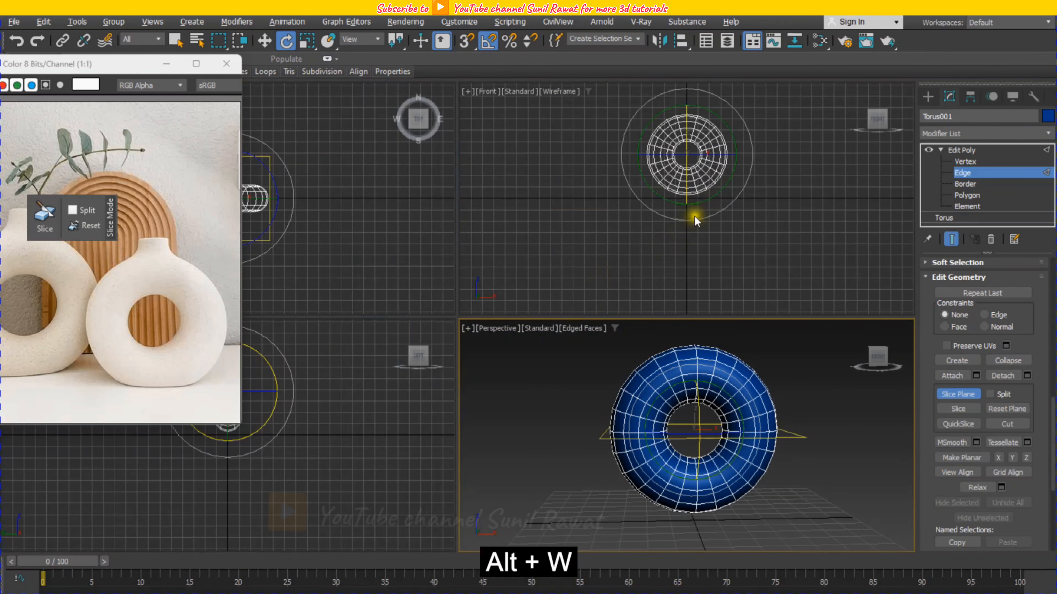
key(alt+w)
key(w)
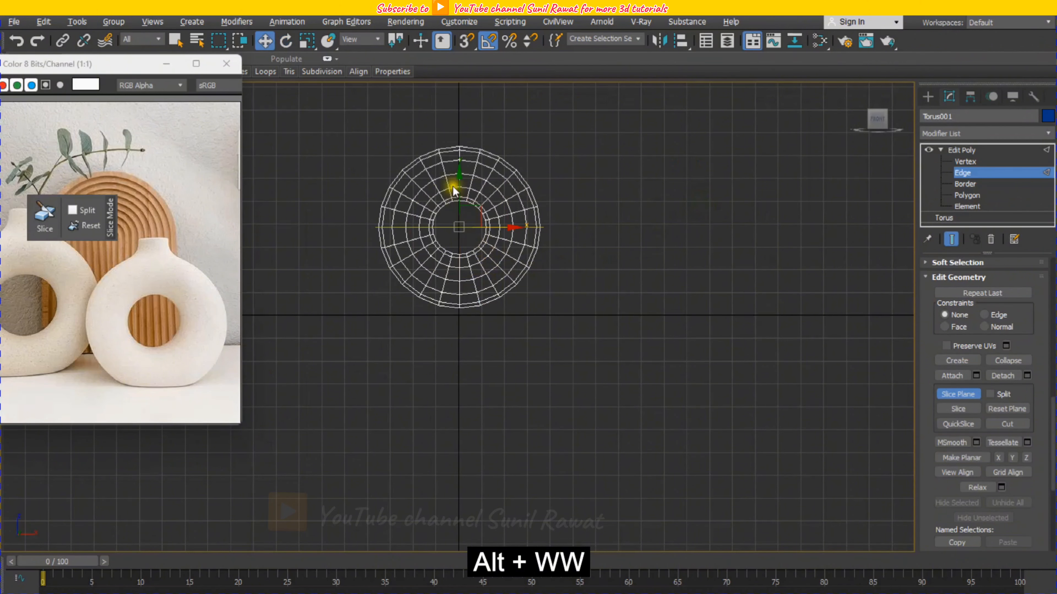
drag(459, 181, 469, 250)
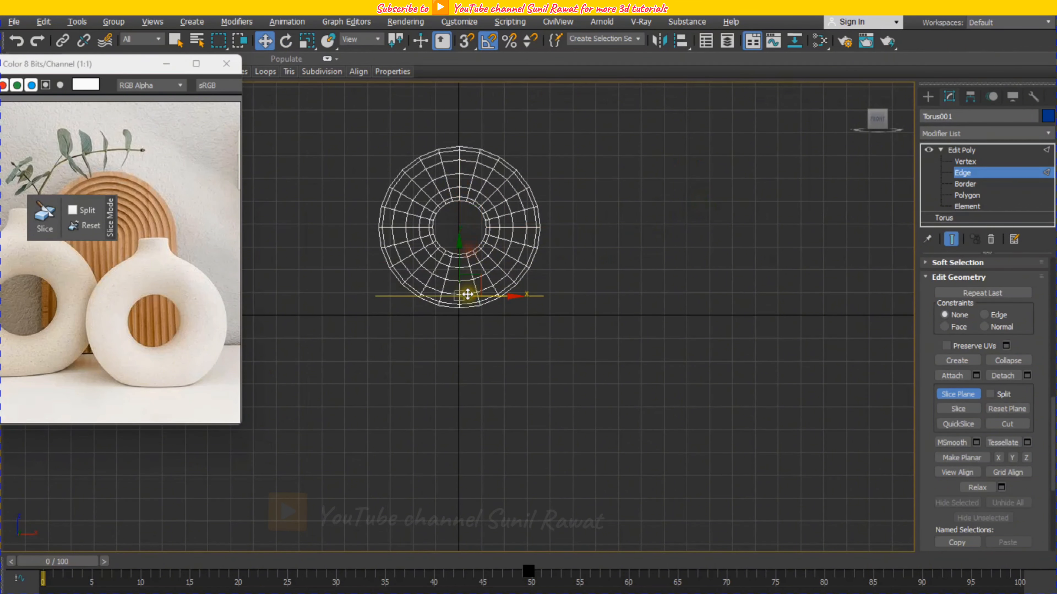
scroll(467, 295, up, 2)
middle_drag(468, 295, 504, 293)
drag(487, 254, 498, 248)
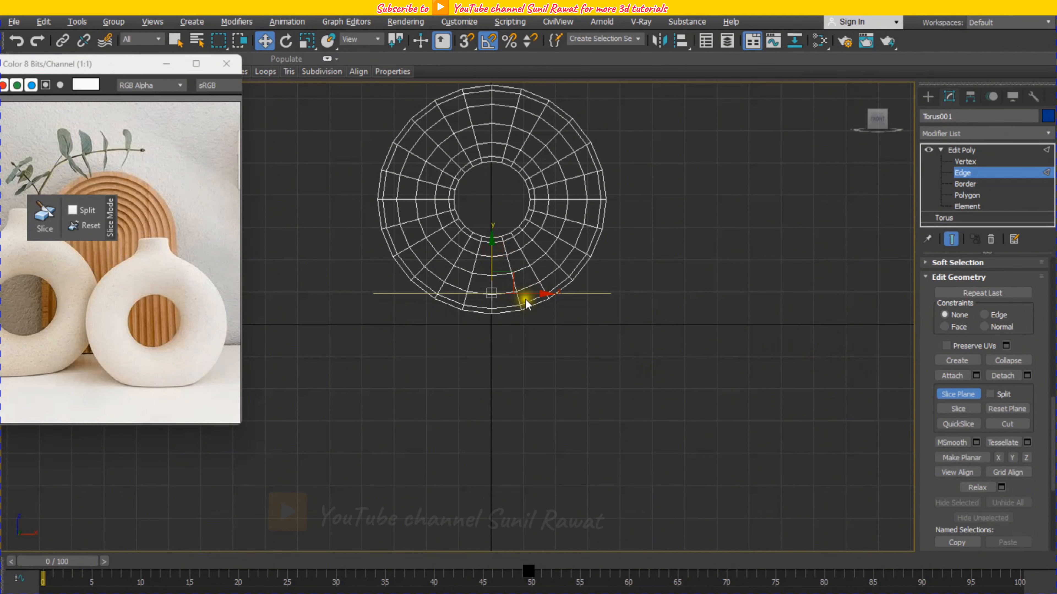
middle_drag(717, 403, 707, 458)
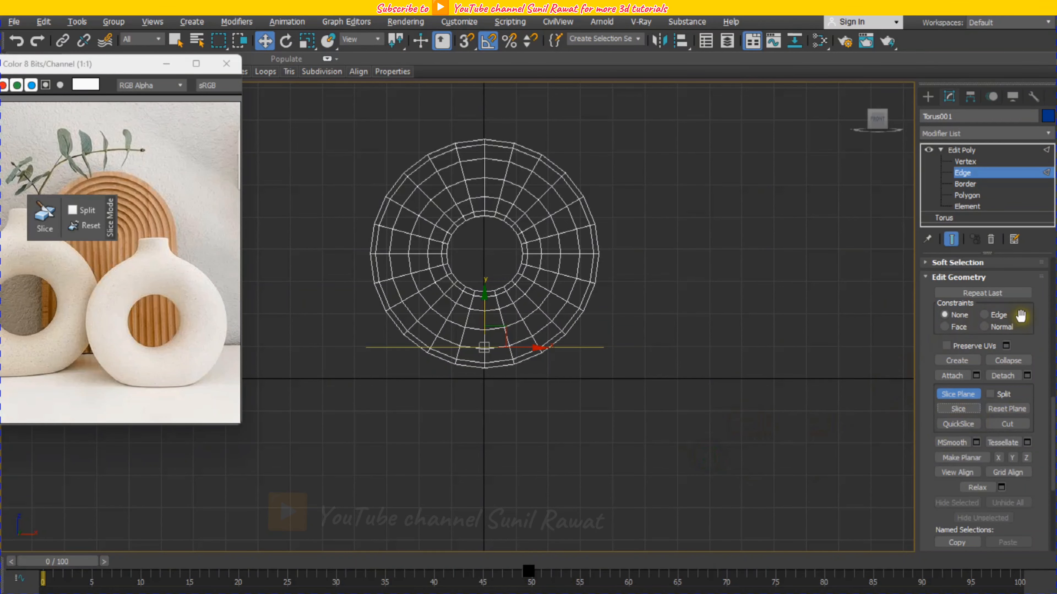
drag(1020, 316, 1026, 496)
Split the newly cut edges near the torus's base to separate the bottom cap.
key(alt+w)
alt+middle_click(743, 452)
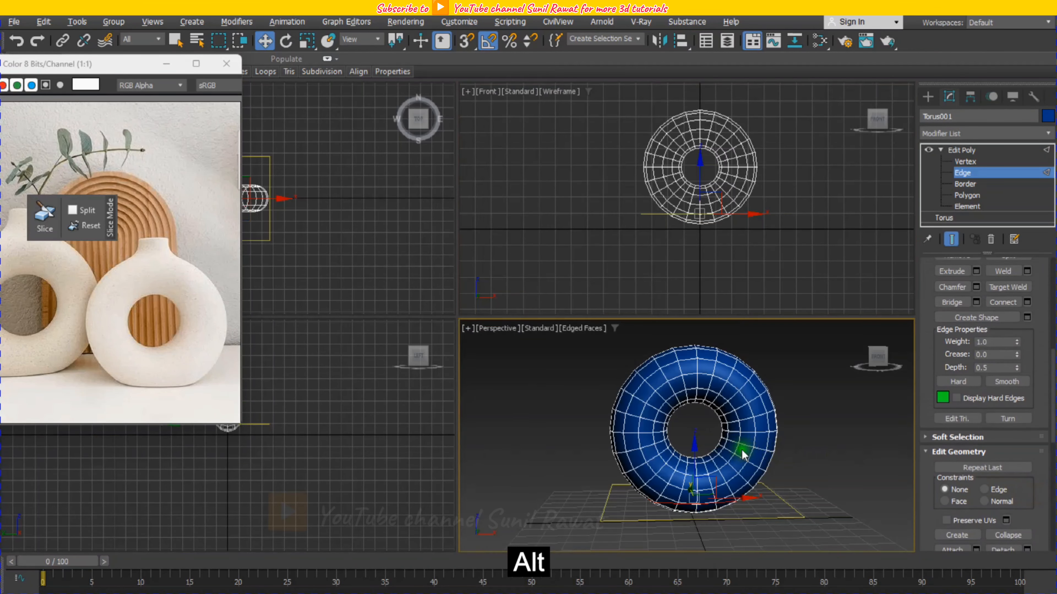
key(alt+w)
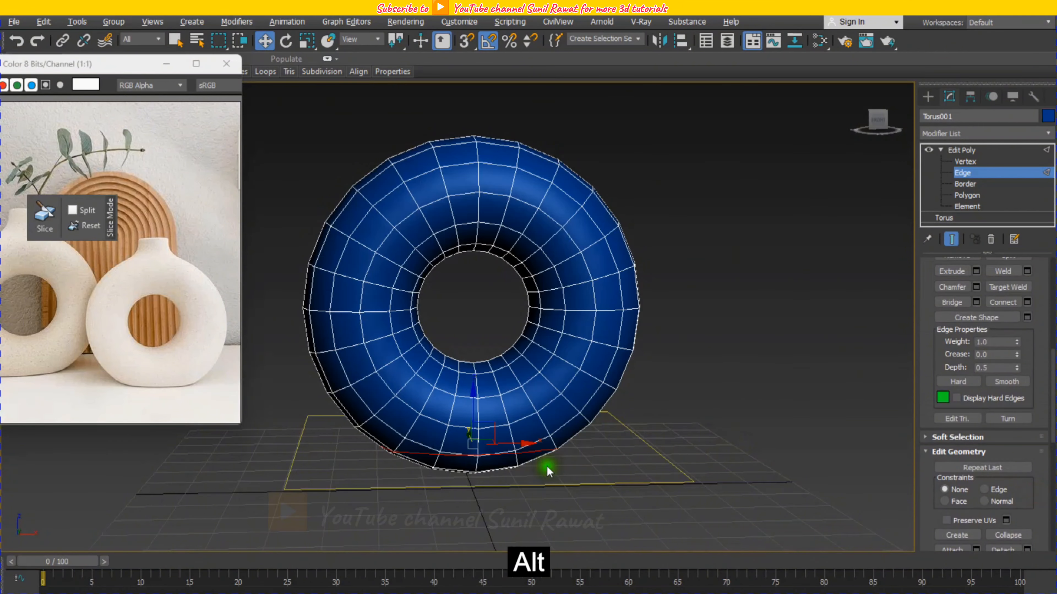
alt+middle_drag(547, 467, 569, 451)
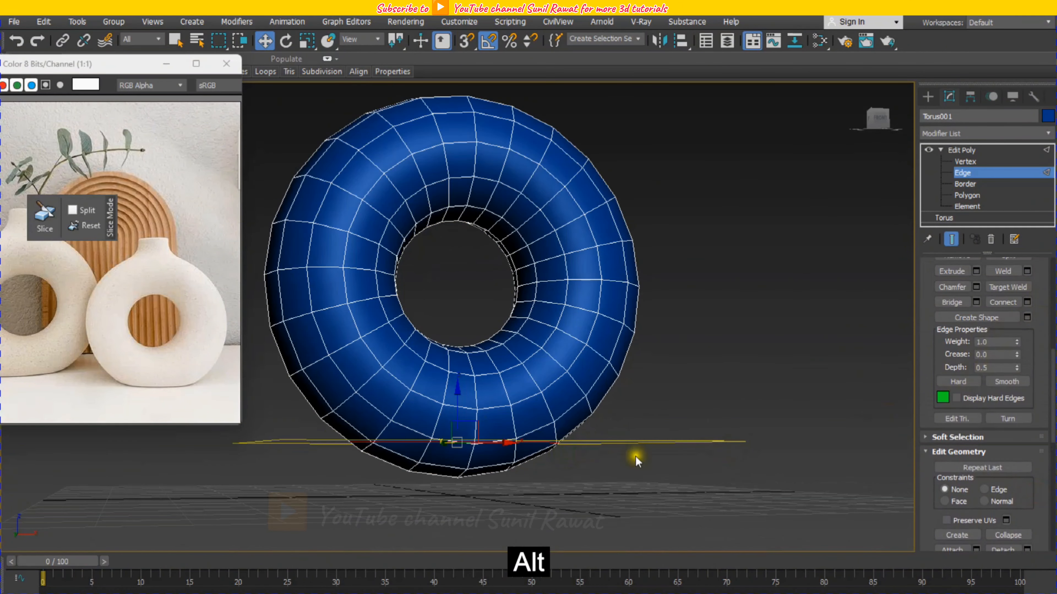
alt+middle_drag(636, 461, 680, 458)
scroll(1038, 352, up, 5)
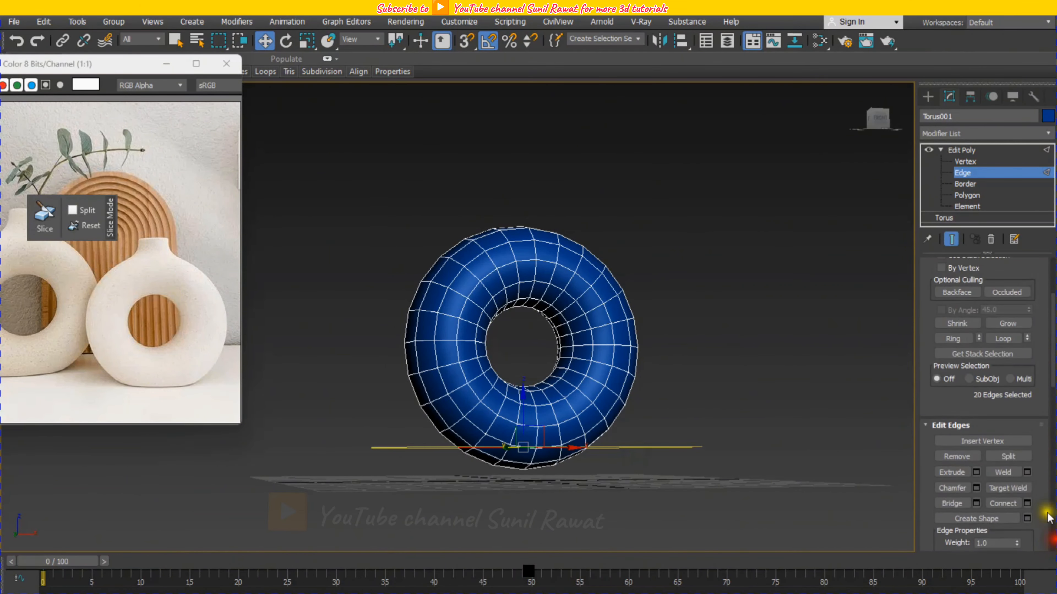
click(1007, 454)
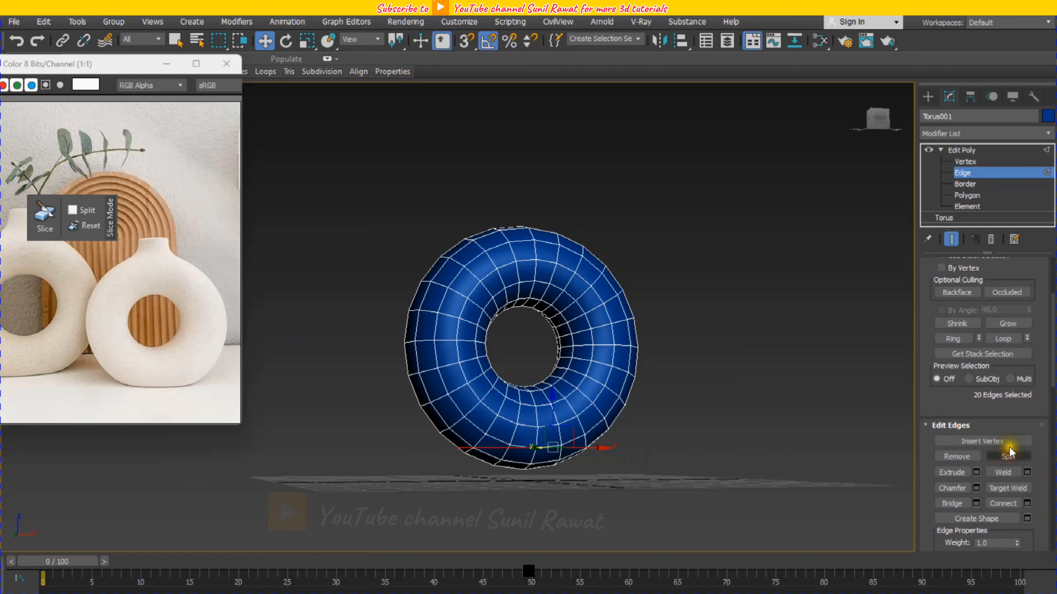
Reactivate Slice Plane at edge level and raise the plane in the Front view to just below the torus's top.
click(970, 172)
drag(929, 351, 934, 195)
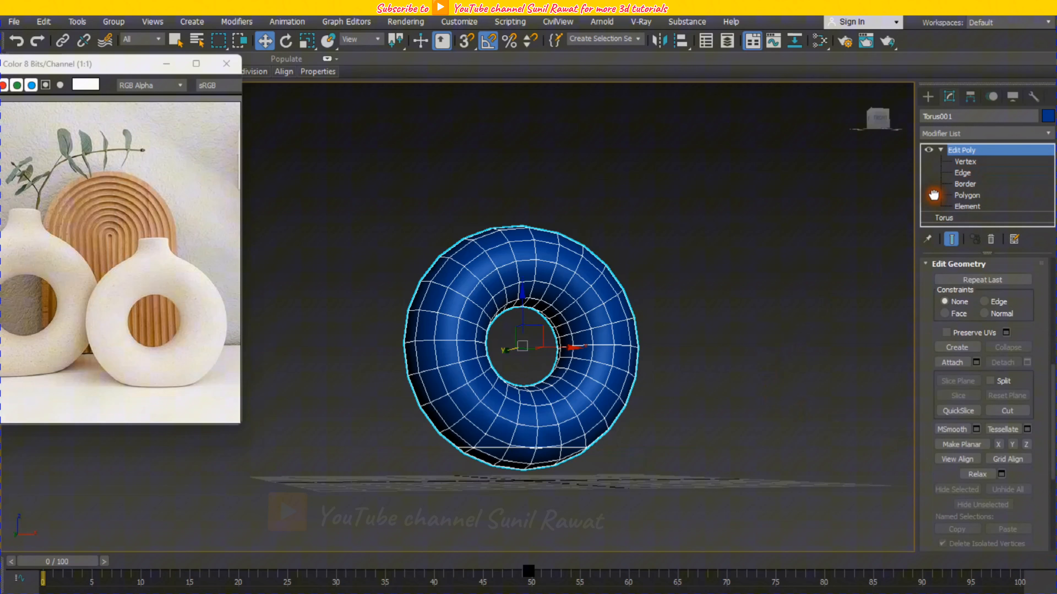
click(962, 173)
key(alt+w)
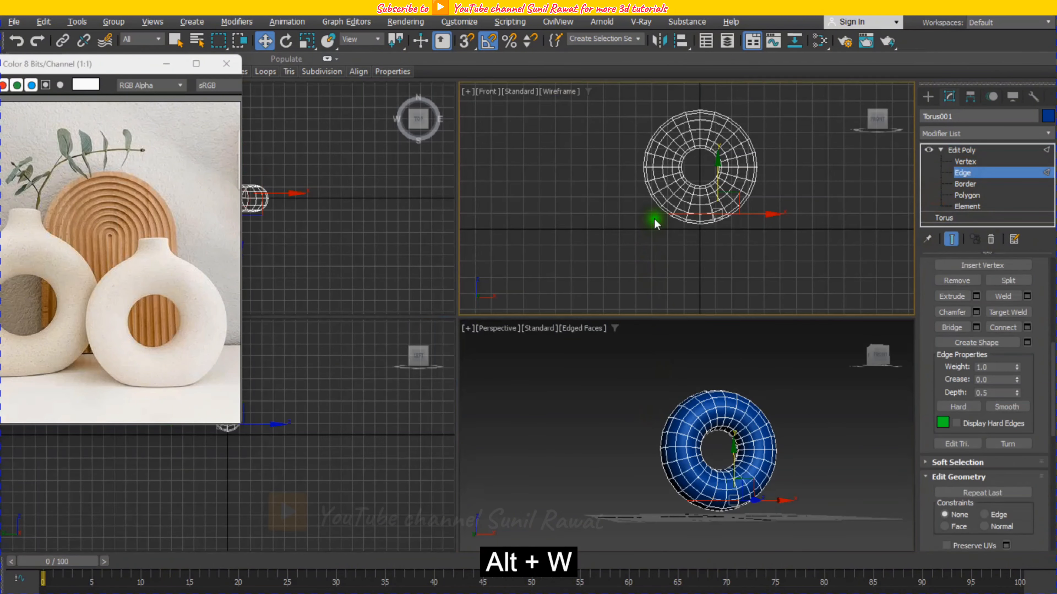
key(alt+w)
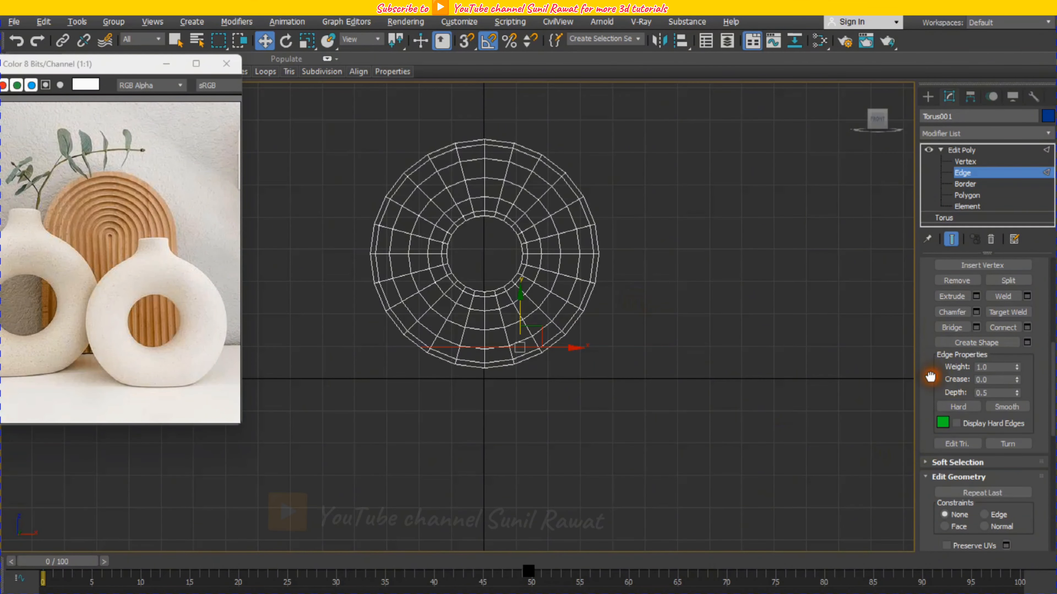
drag(930, 377, 915, 276)
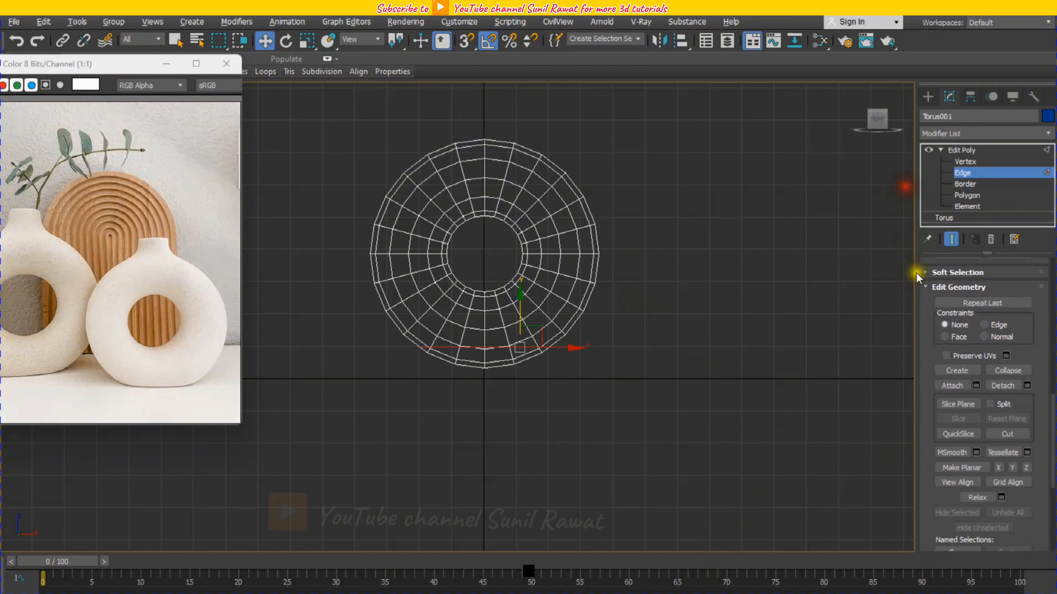
click(967, 404)
drag(483, 301, 533, 94)
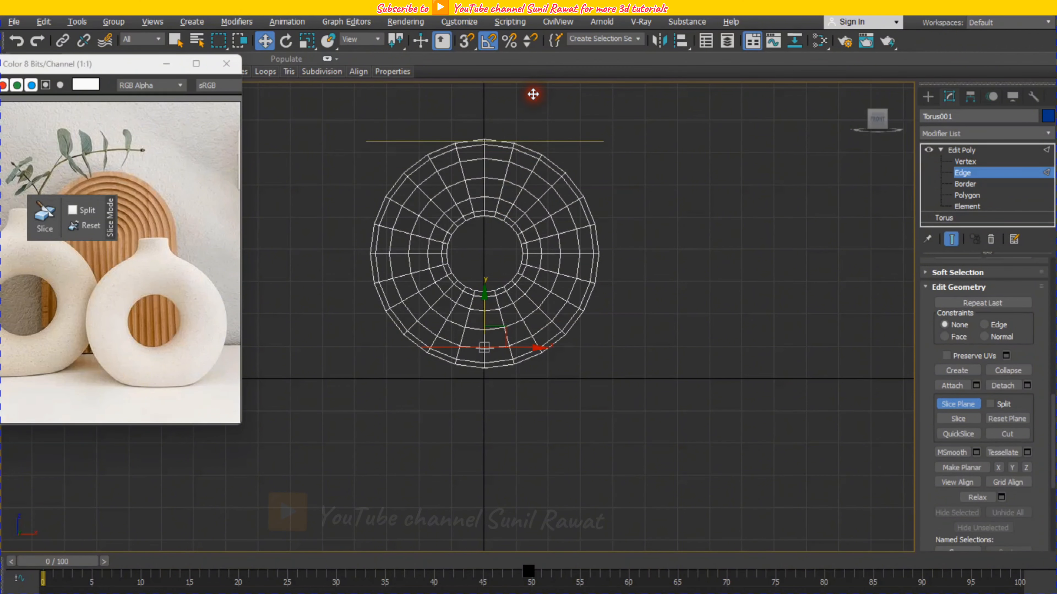
scroll(489, 139, up, 5)
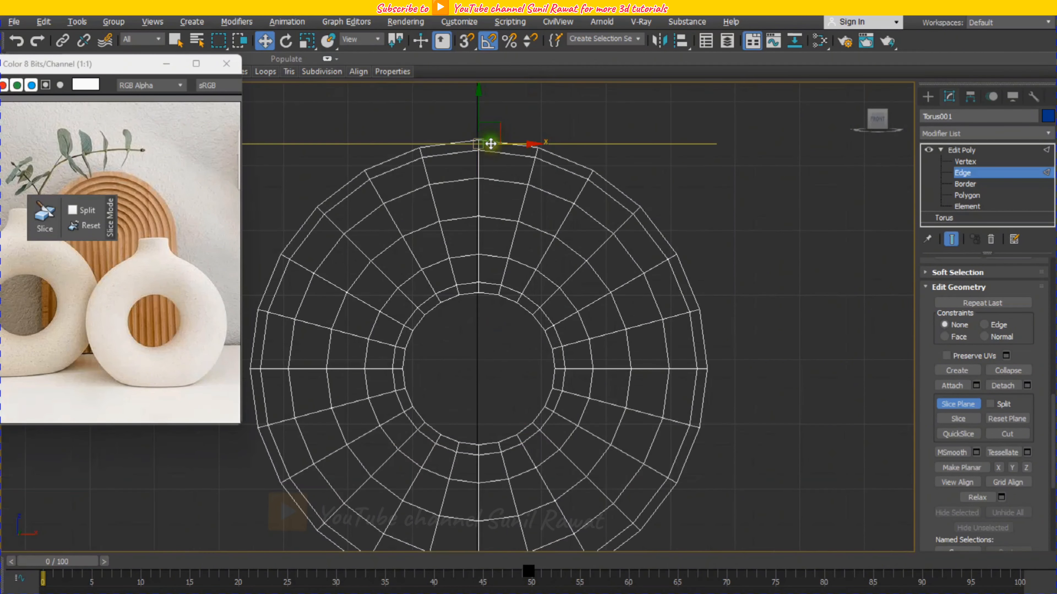
drag(506, 132, 510, 135)
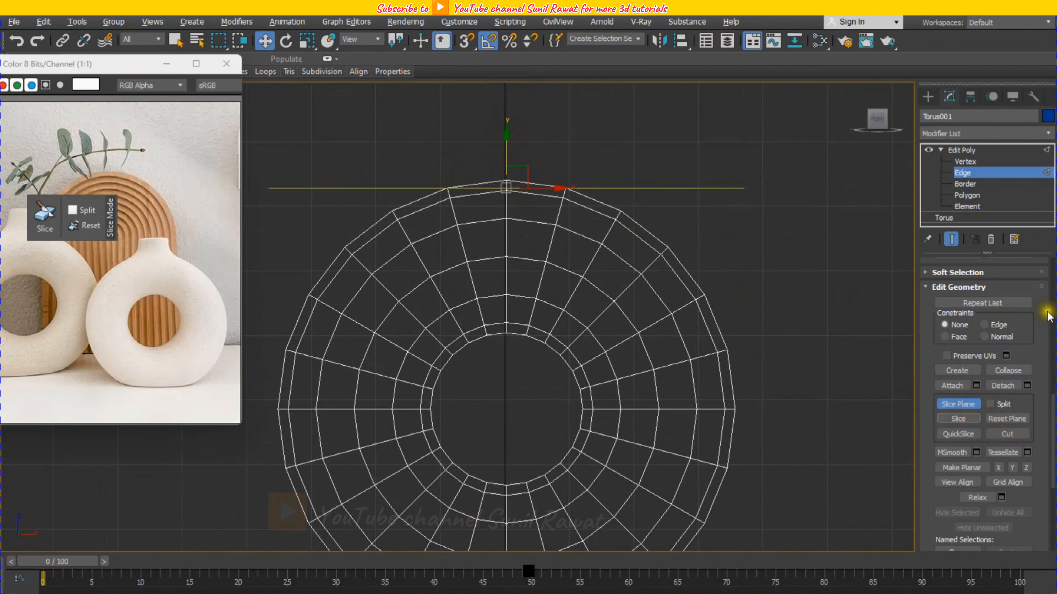
Slice the torus mesh along the raised plane to outline the top opening.
key(alt+w)
key(alt+w)
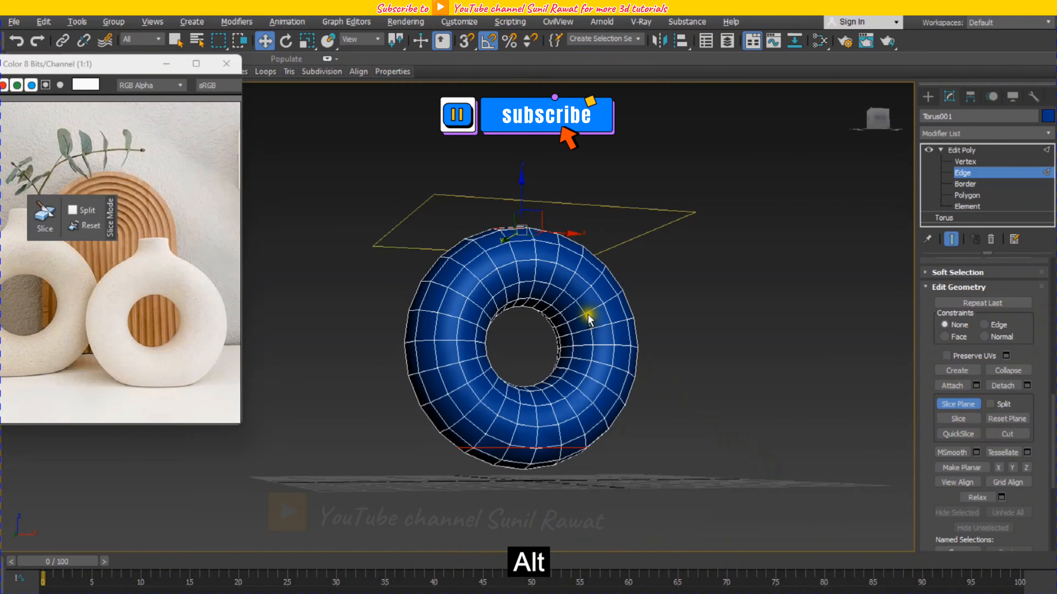
alt+middle_drag(588, 314, 625, 371)
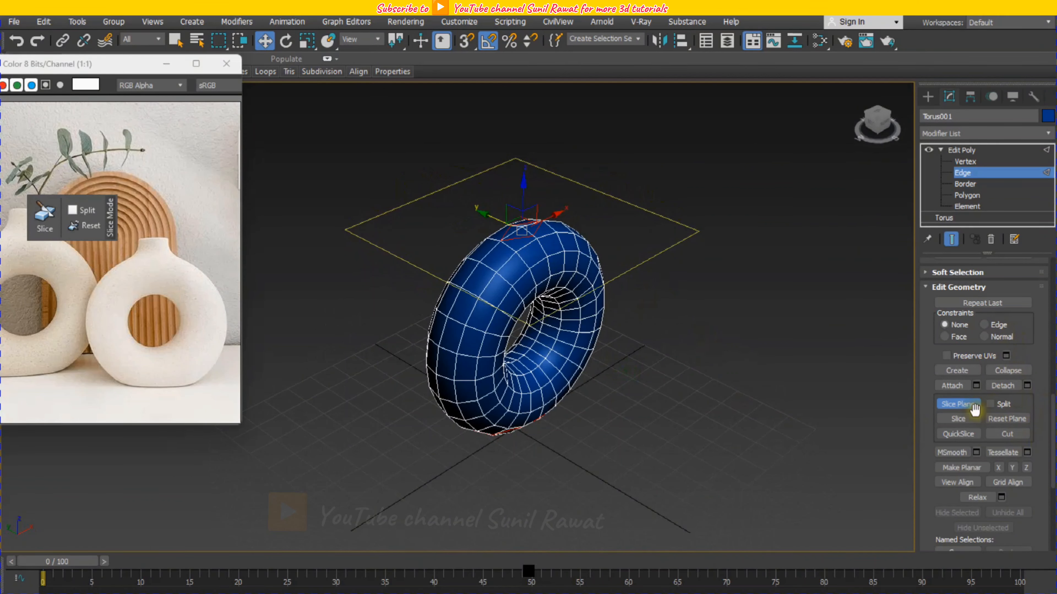
click(964, 420)
scroll(1038, 310, up, 3)
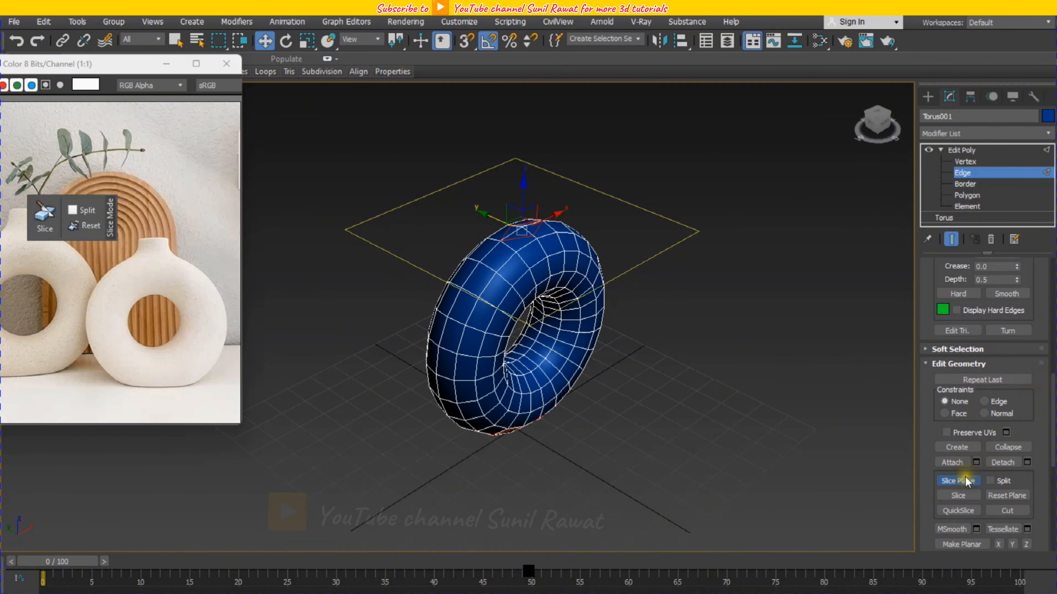
Leave Slice Plane mode, split the selected cut edges, and clear the edge selection.
click(958, 480)
drag(1044, 296, 1030, 466)
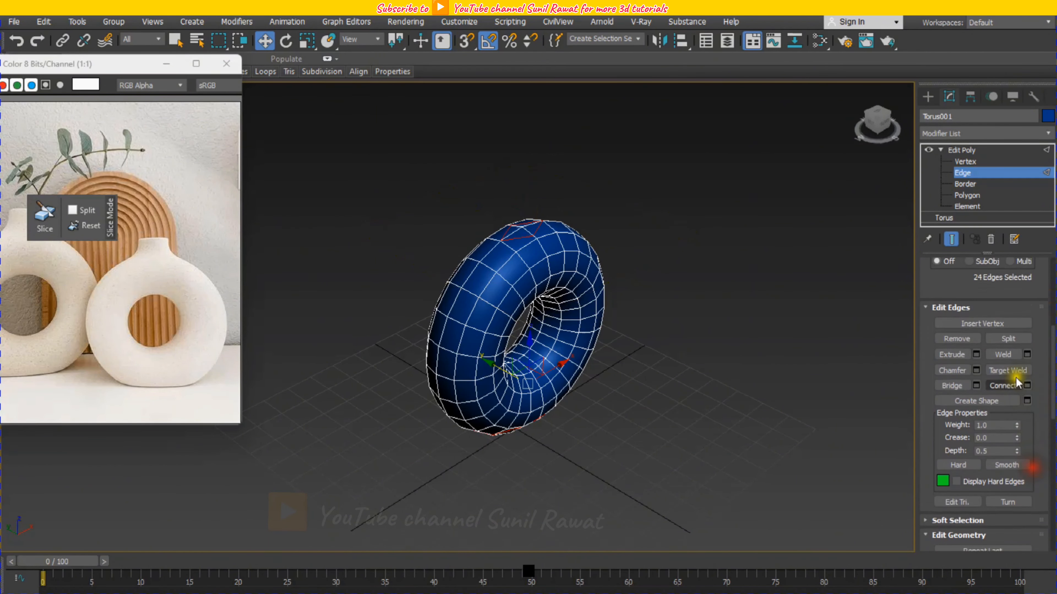
click(1008, 338)
click(786, 315)
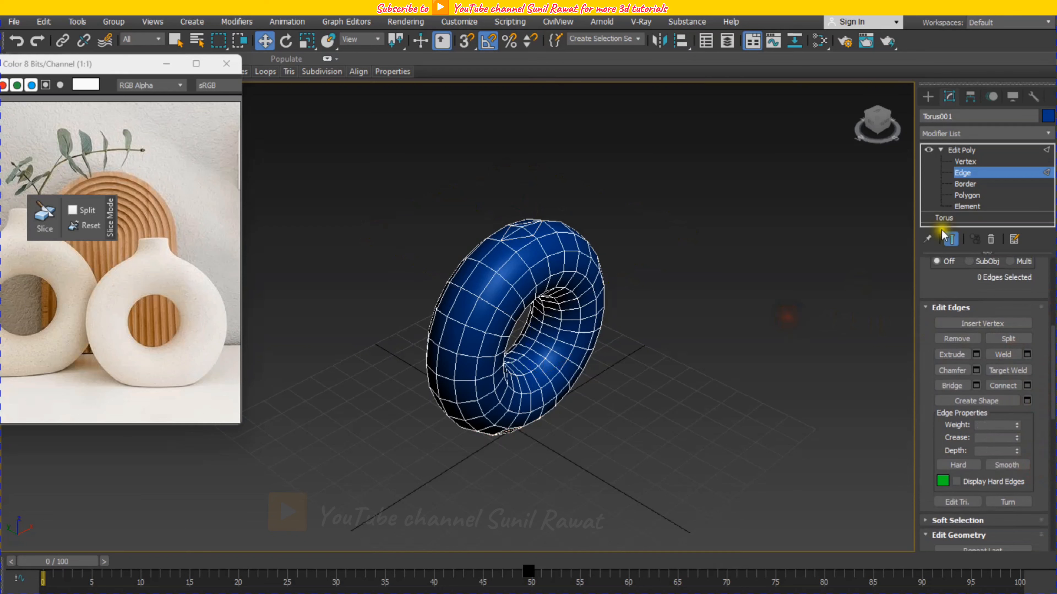
Delete the split-off cap elements at the torus's top and bottom to leave two openings.
click(965, 206)
click(517, 229)
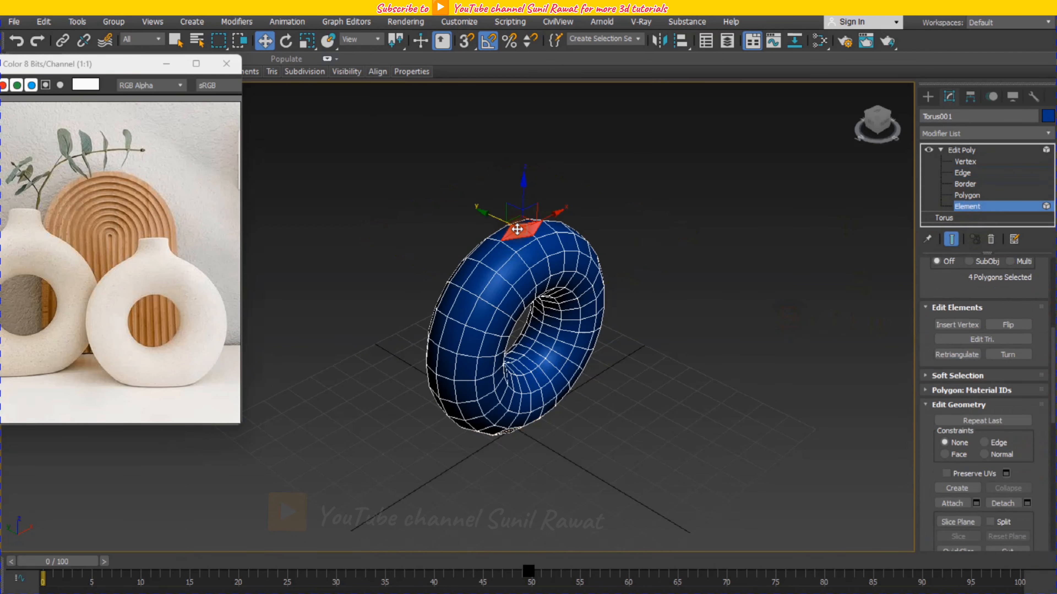
key(Delete)
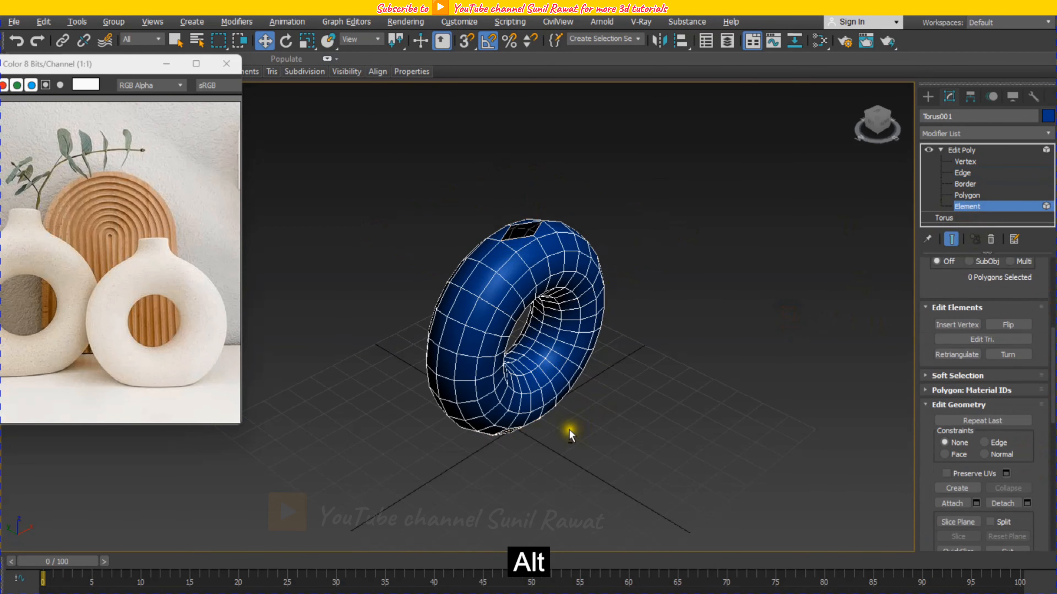
alt+middle_drag(571, 428, 524, 401)
click(521, 401)
key(Delete)
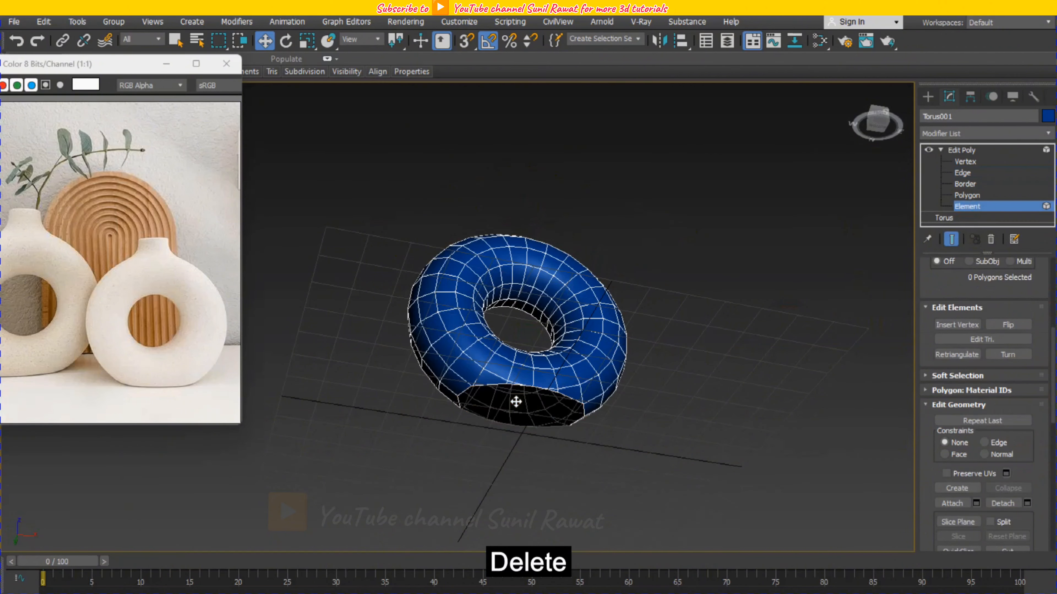
alt+middle_drag(595, 331, 542, 238)
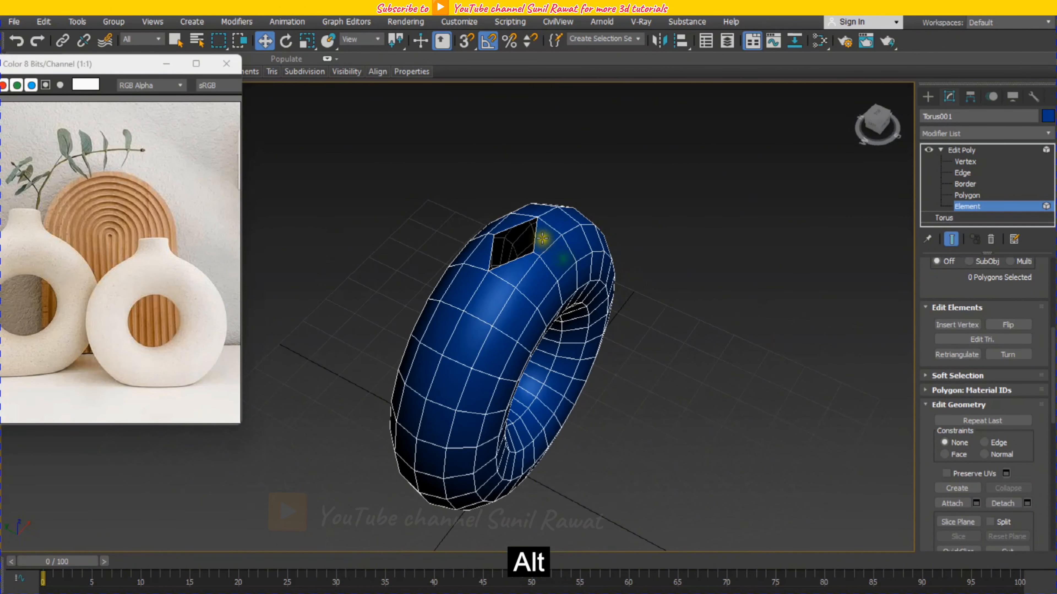
Select the four polygons surrounding the torus's top opening and delete them to enlarge the hole.
ctrl+click(541, 235)
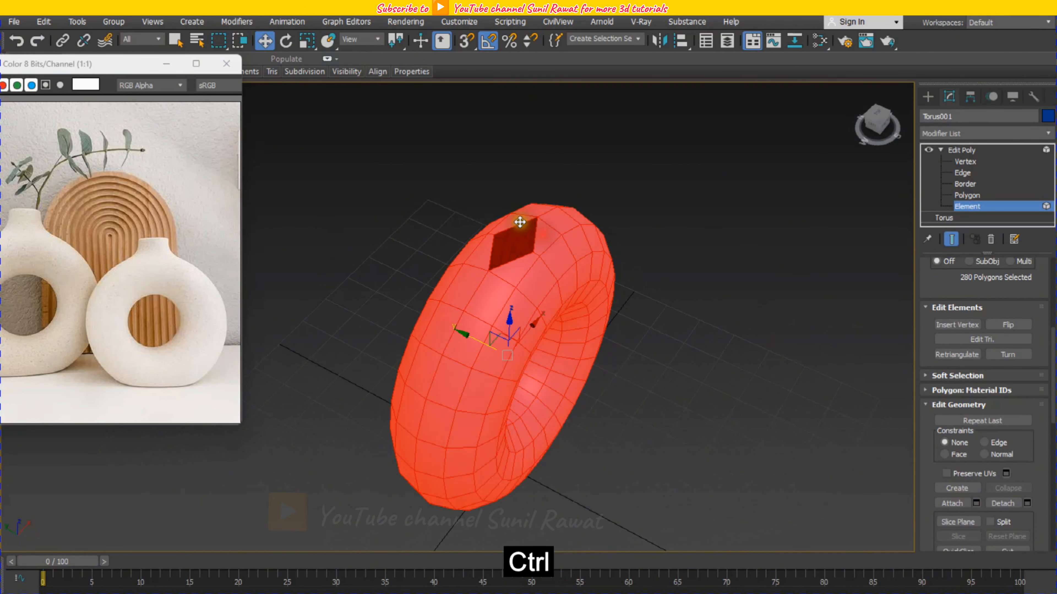
click(966, 195)
ctrl+click(516, 226)
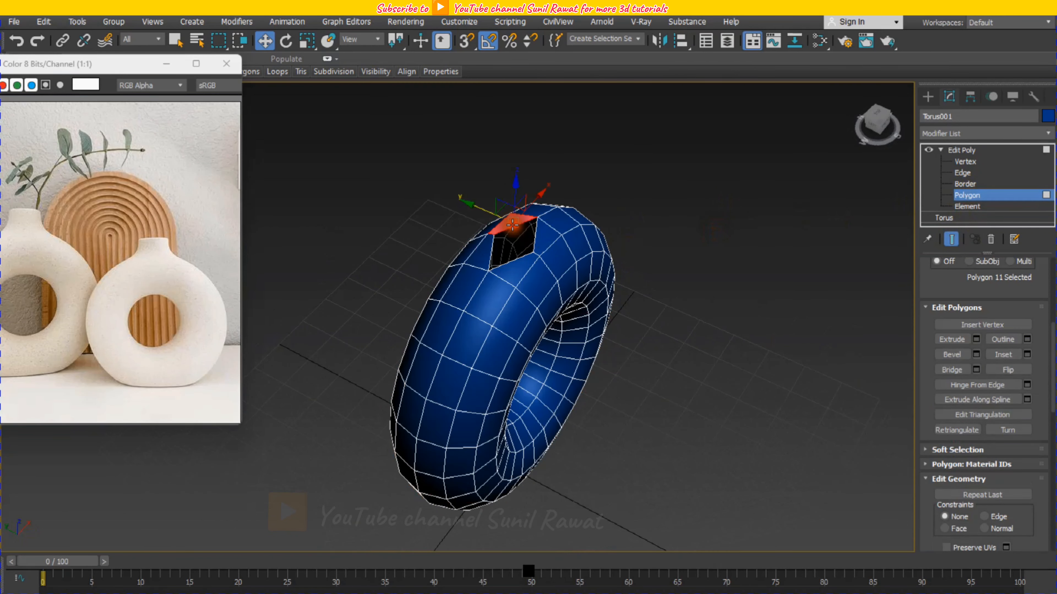
ctrl+click(549, 231)
ctrl+click(516, 269)
ctrl+click(488, 250)
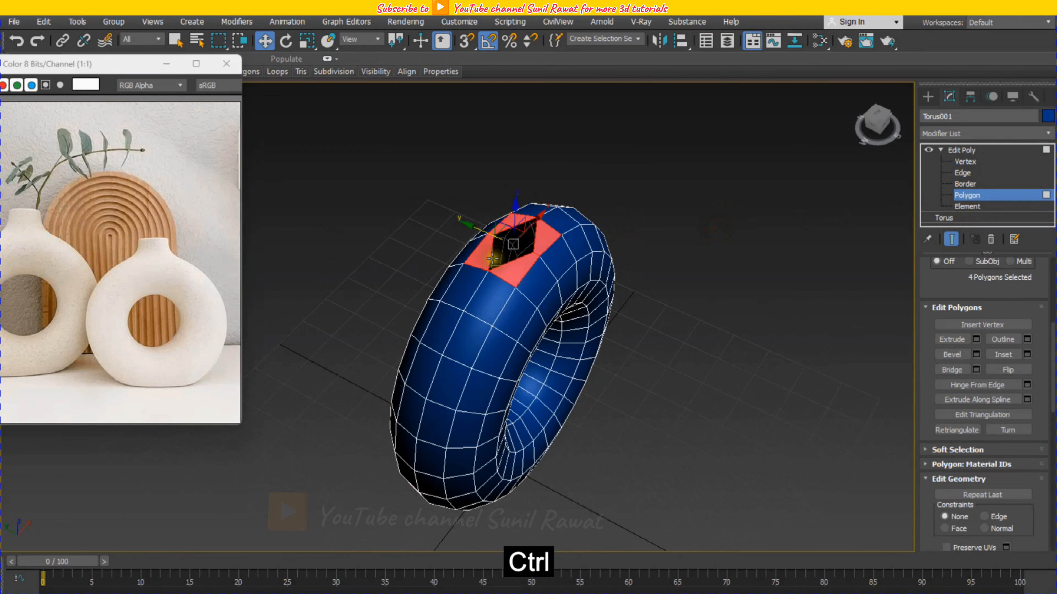
key(Delete)
Cut a new horizontal edge across the middle columns of one side, just above the bottom opening's rim.
alt+middle_drag(603, 409, 461, 411)
scroll(467, 414, up, 3)
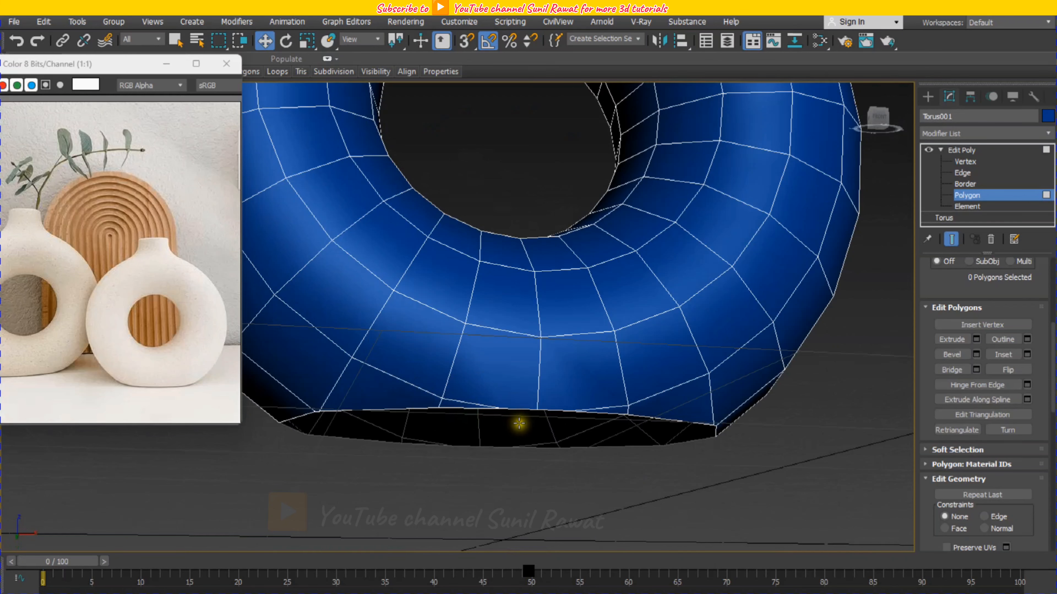
alt+middle_drag(556, 411, 569, 392)
alt+middle_drag(522, 425, 498, 460)
scroll(512, 420, down, 3)
scroll(509, 442, up, 4)
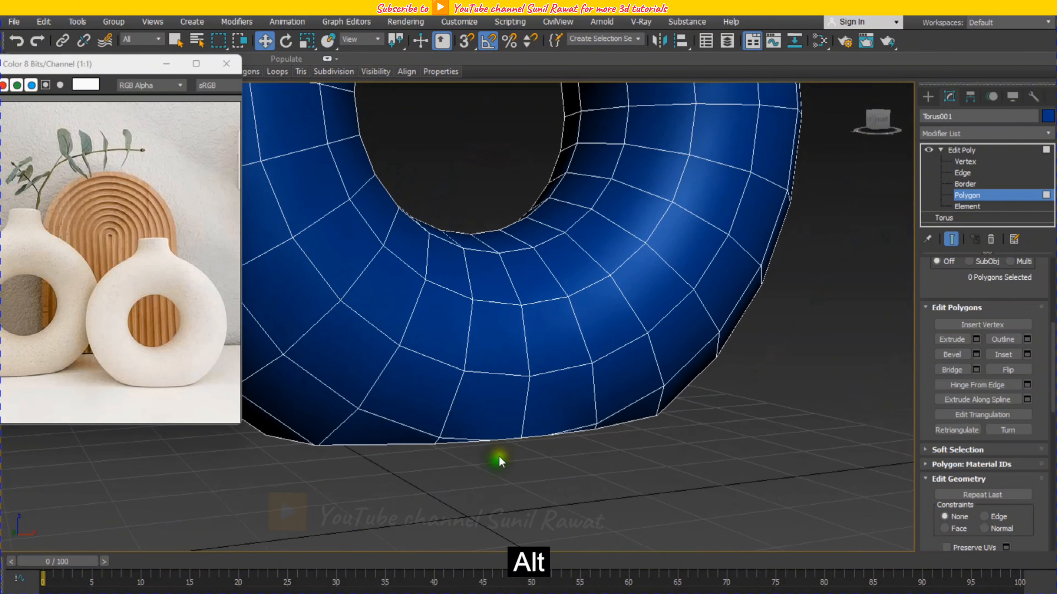
click(964, 162)
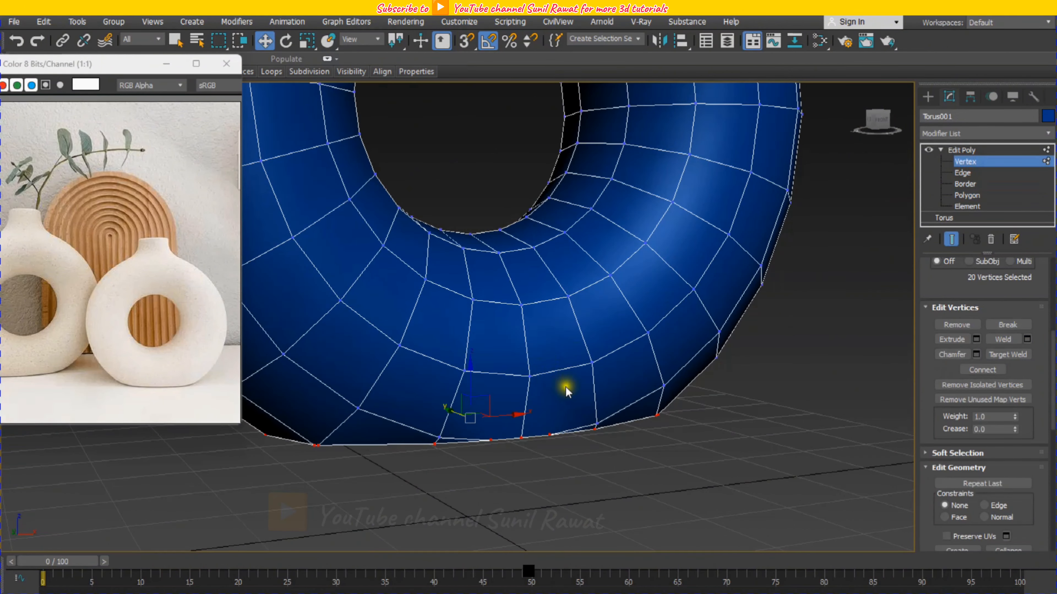
click(562, 398)
right_click(561, 396)
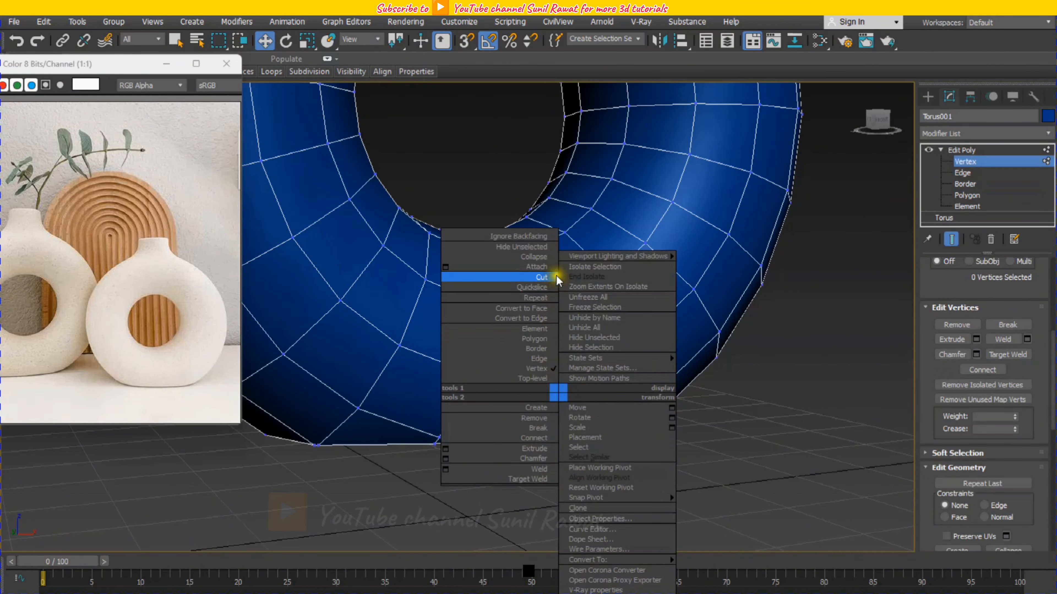
click(541, 277)
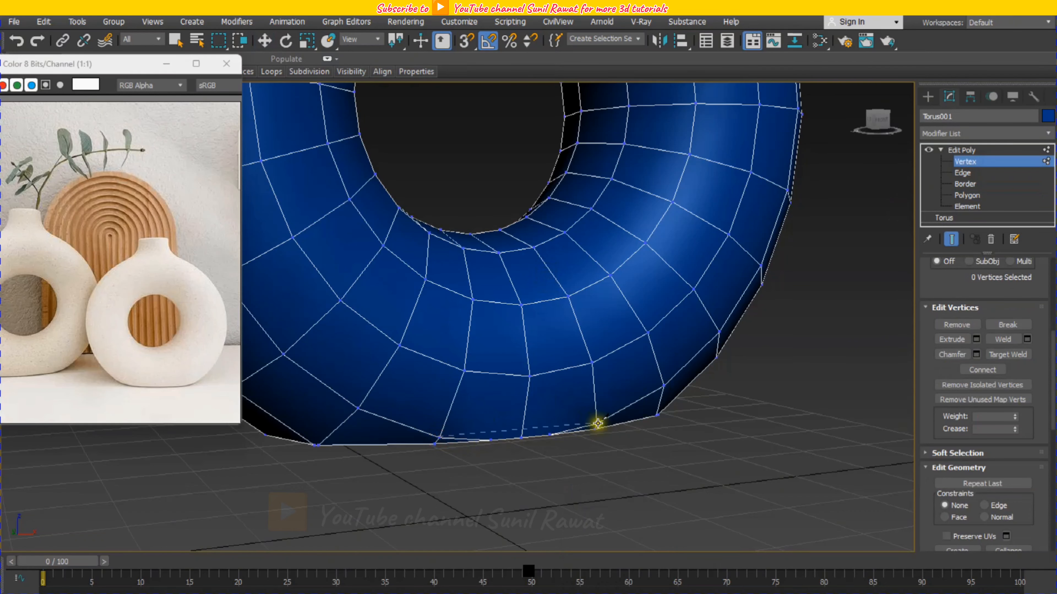
alt+middle_drag(582, 438, 561, 420)
key(w)
Target-weld the stray rim vertices below the new cut to the neighbouring column vertices on that side.
right_click(564, 327)
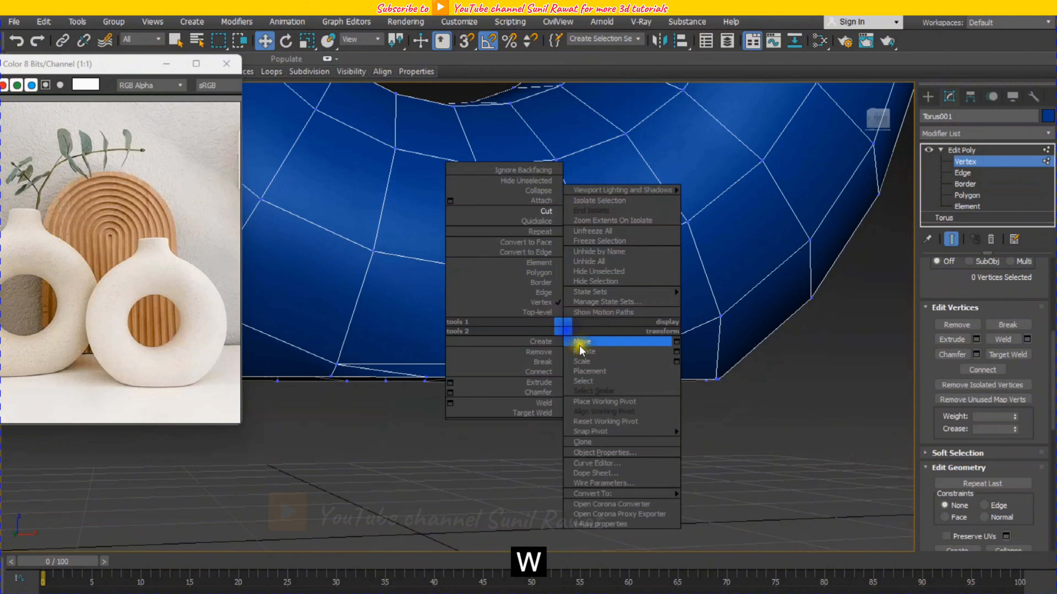
click(535, 413)
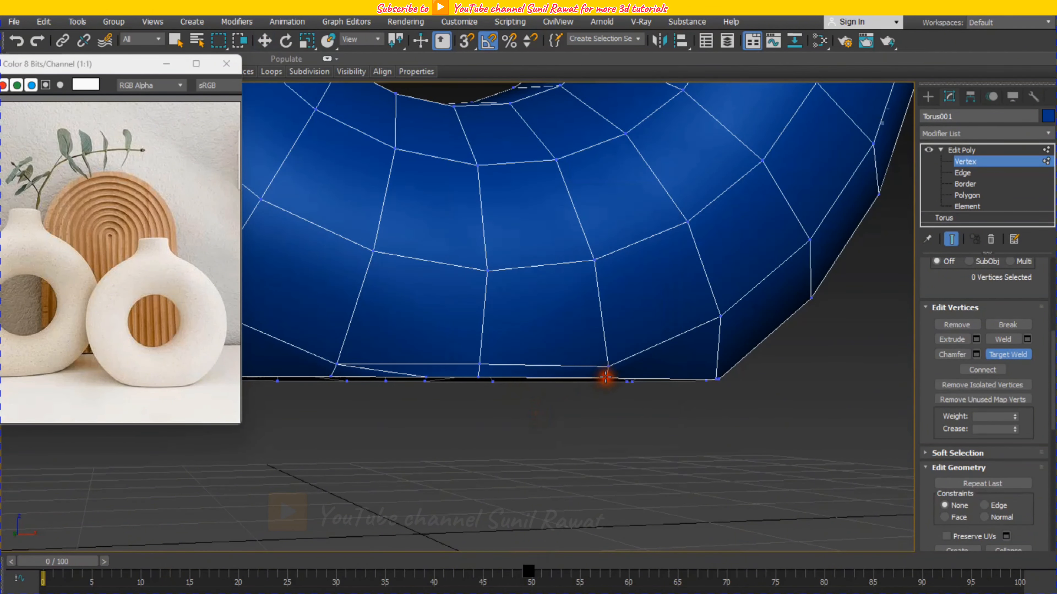
alt+middle_drag(547, 396, 576, 394)
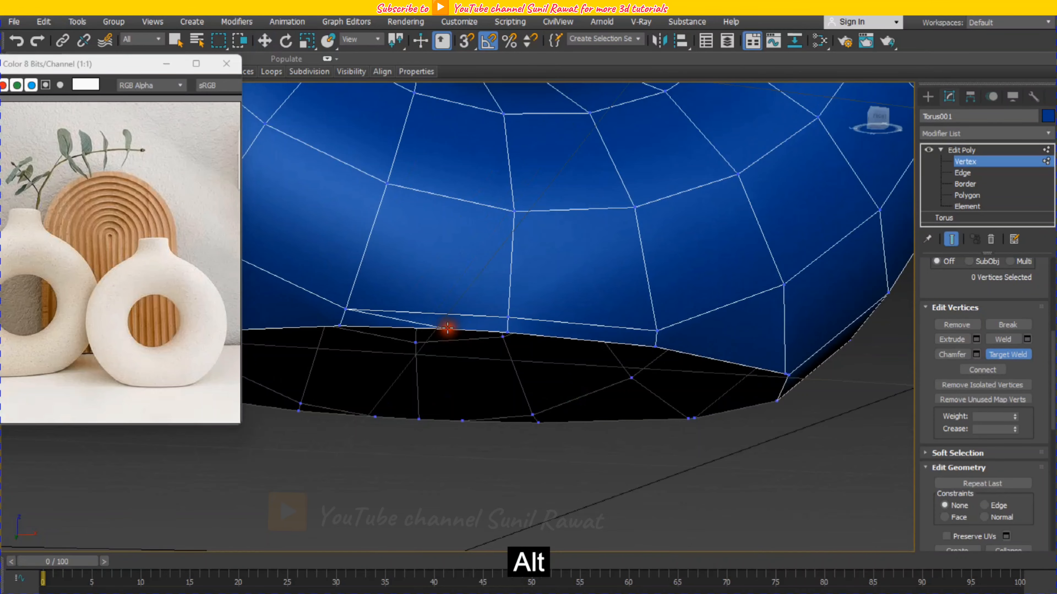
scroll(449, 350, down, 5)
alt+middle_drag(449, 350, 536, 350)
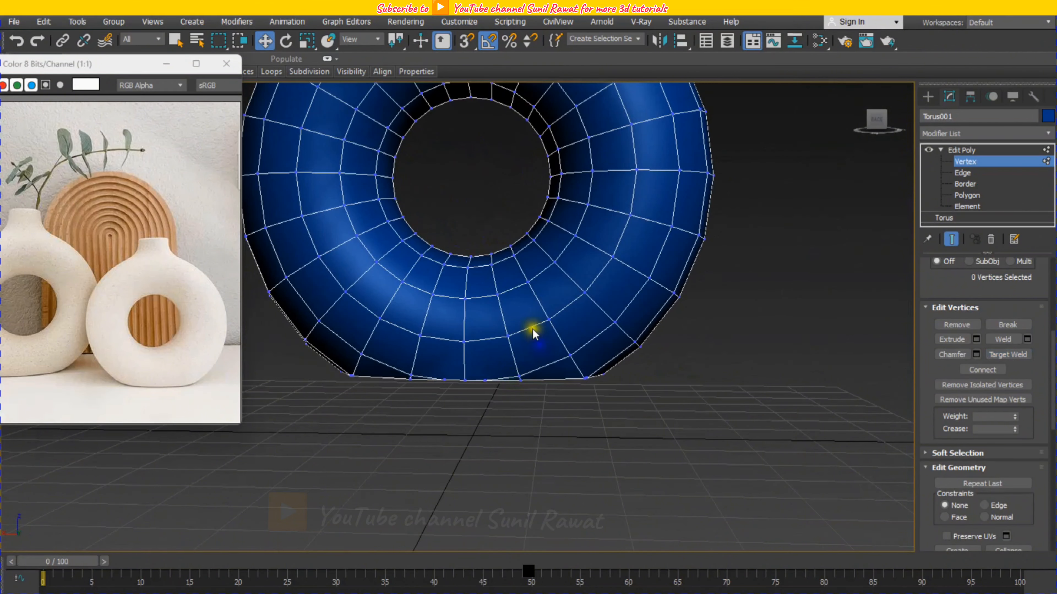
Cut a matching horizontal edge just above the bottom opening on the torus's opposite side.
right_click(516, 351)
click(503, 243)
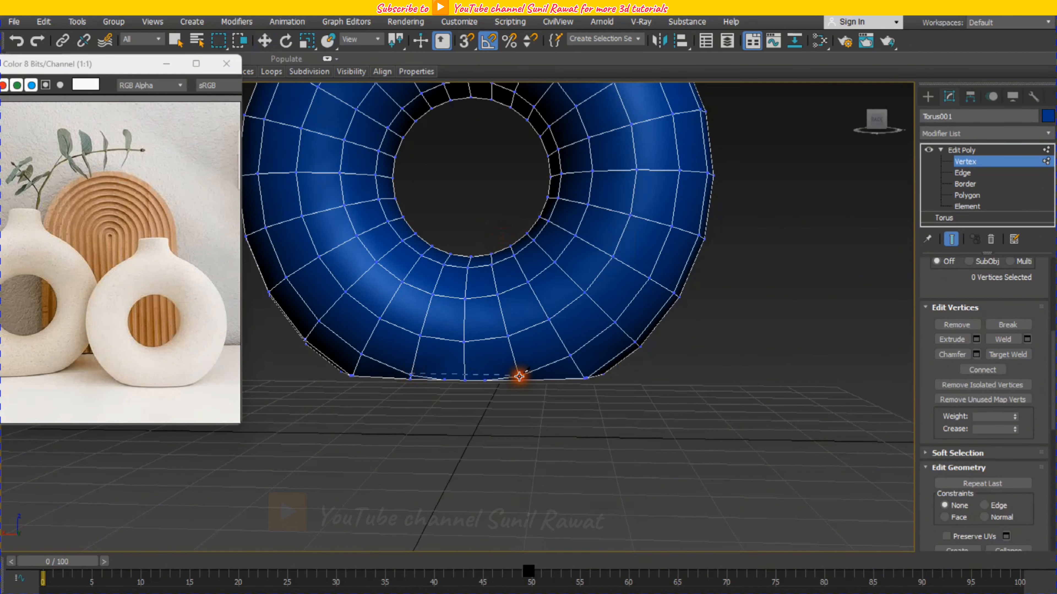
alt+middle_drag(509, 377, 497, 363)
alt+scroll(519, 346, up, 5)
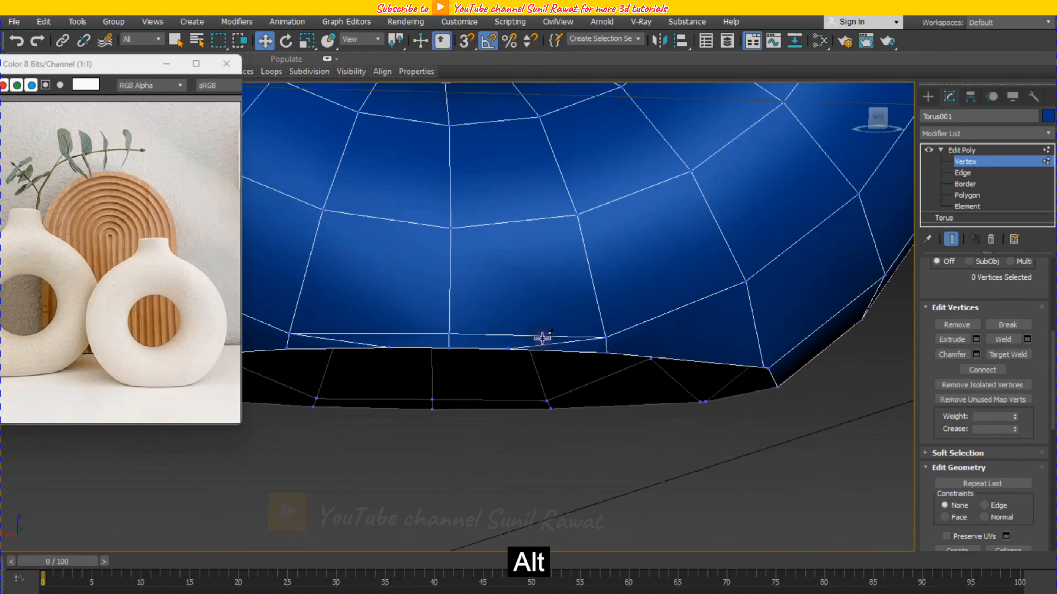
Target-weld the two stray rim vertices on the opposite side to the vertices at the ends of the cut.
right_click(540, 332)
click(510, 413)
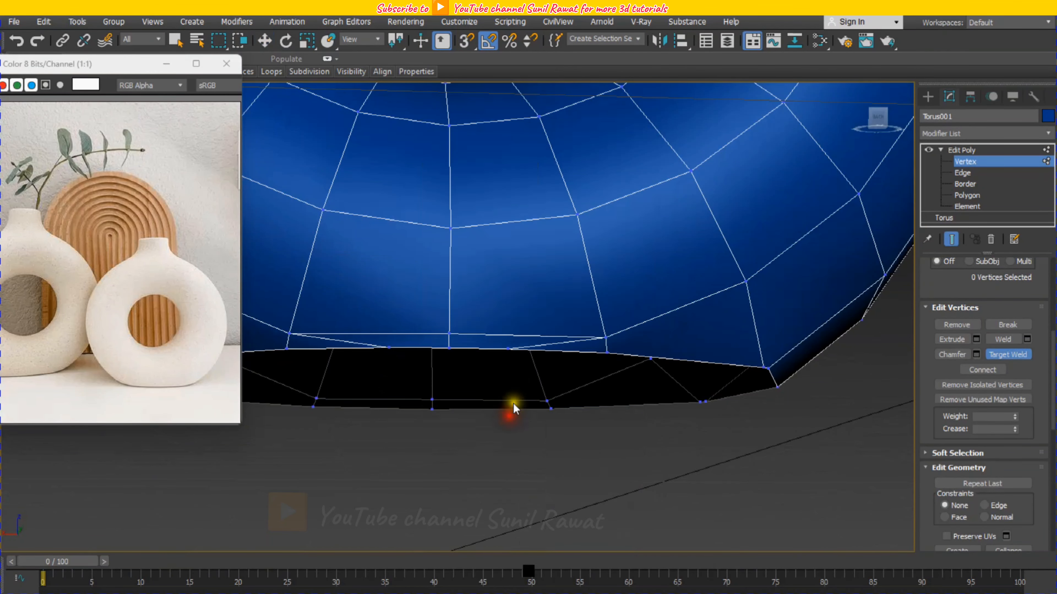
click(607, 353)
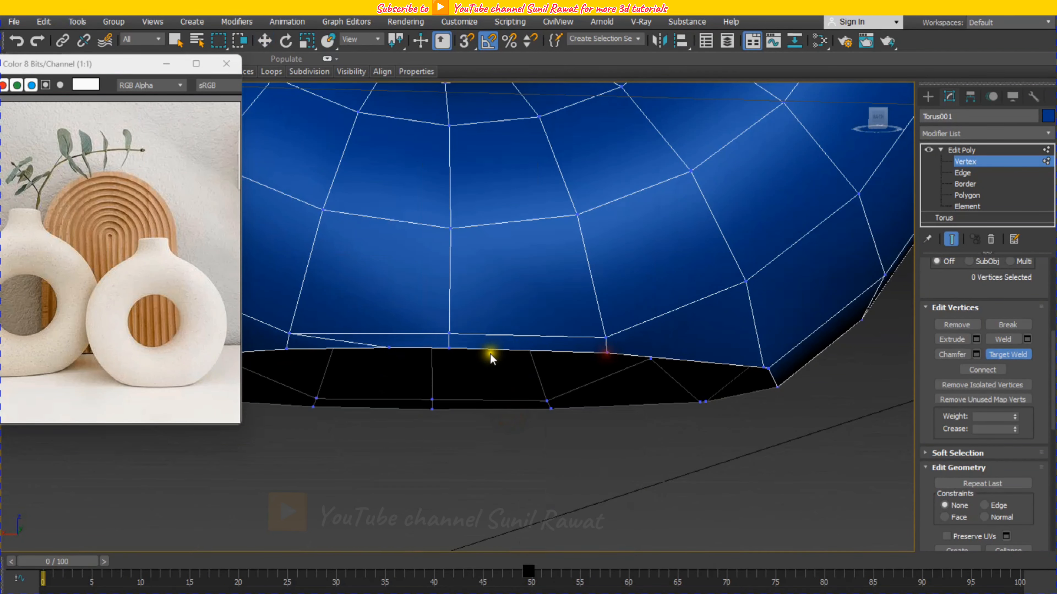
alt+middle_drag(491, 359, 560, 404)
click(599, 379)
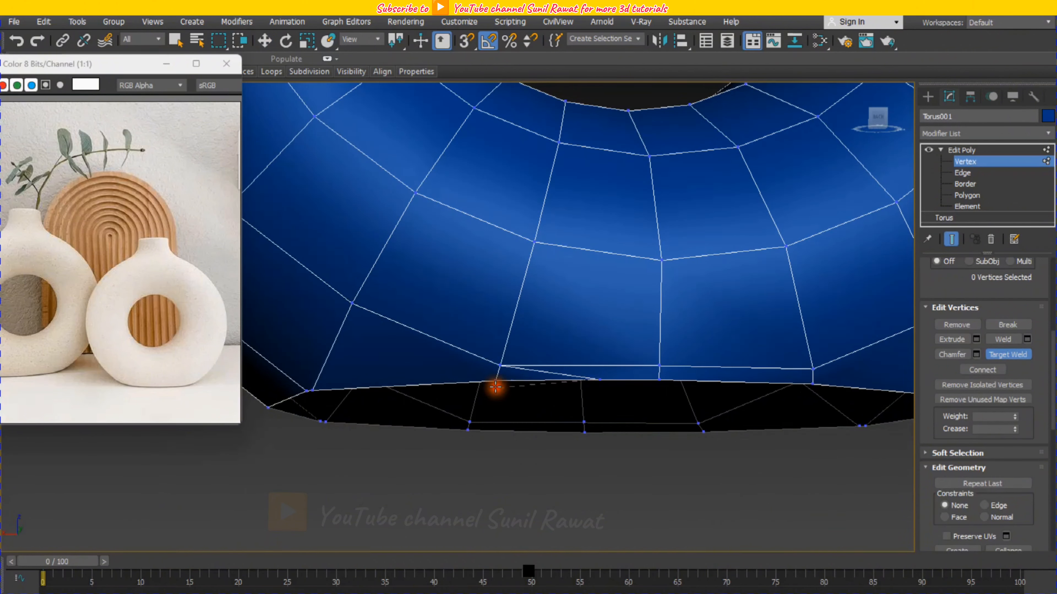
click(493, 380)
Hide the grid and target-weld the closely spaced vertex pairs at two corners of the bottom opening.
alt+middle_drag(545, 381, 674, 366)
scroll(562, 283, up, 3)
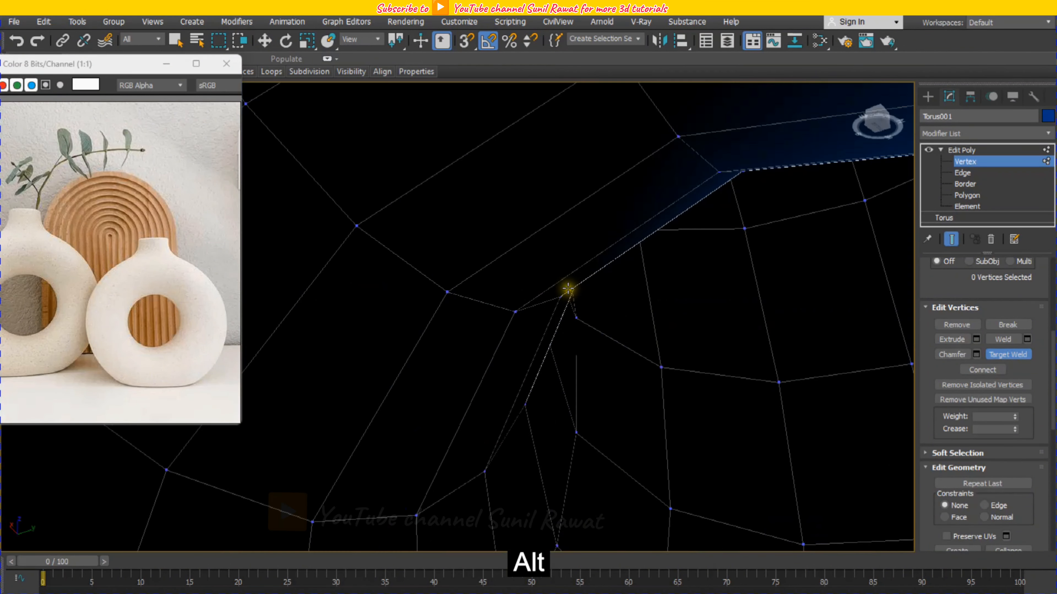
scroll(562, 283, down, 2)
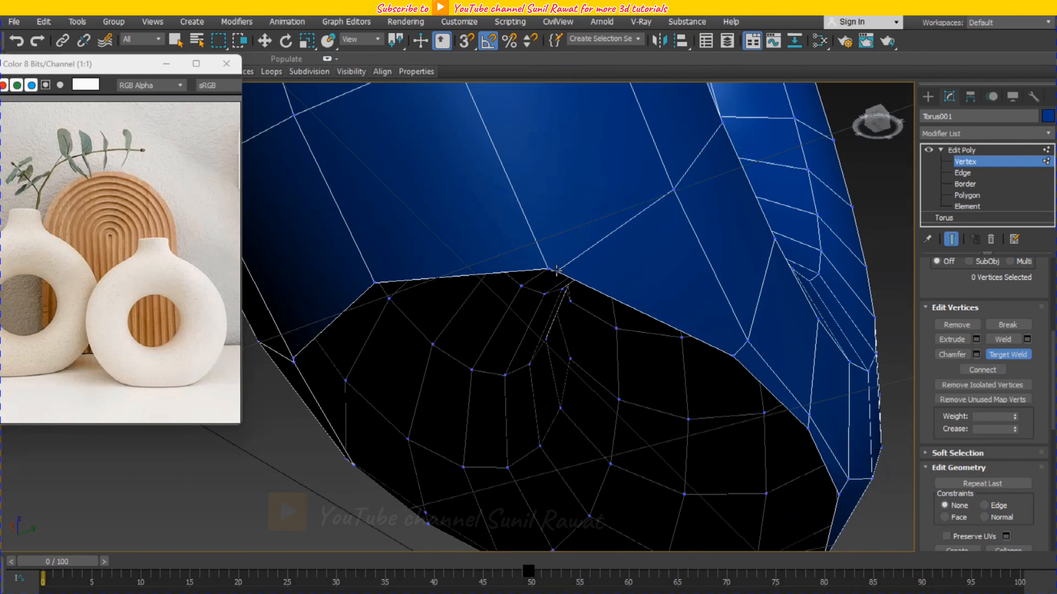
alt+middle_drag(563, 281, 573, 310)
scroll(614, 343, up, 2)
key(g)
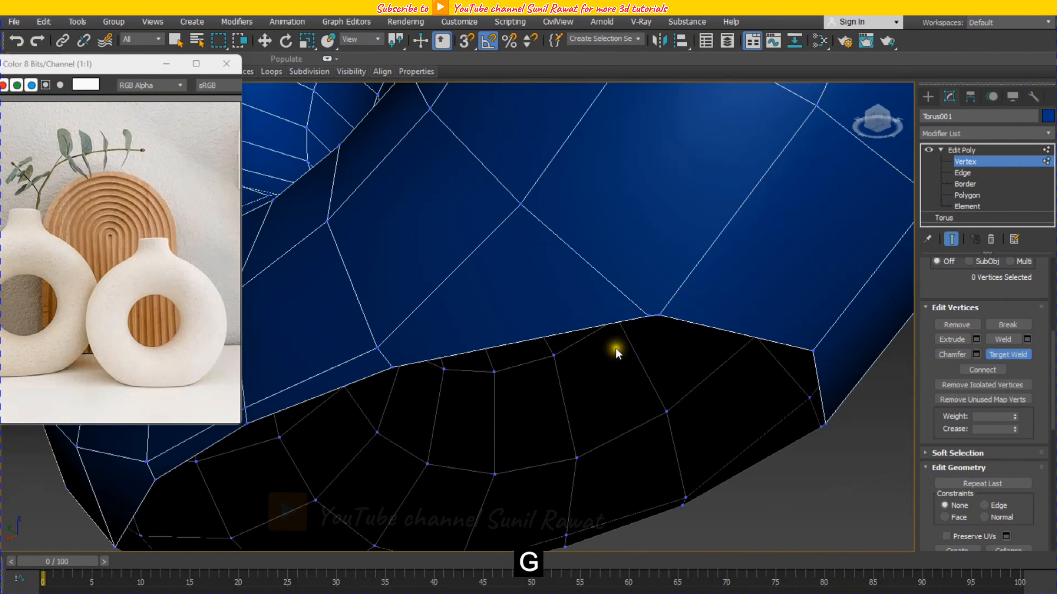
click(648, 315)
click(659, 316)
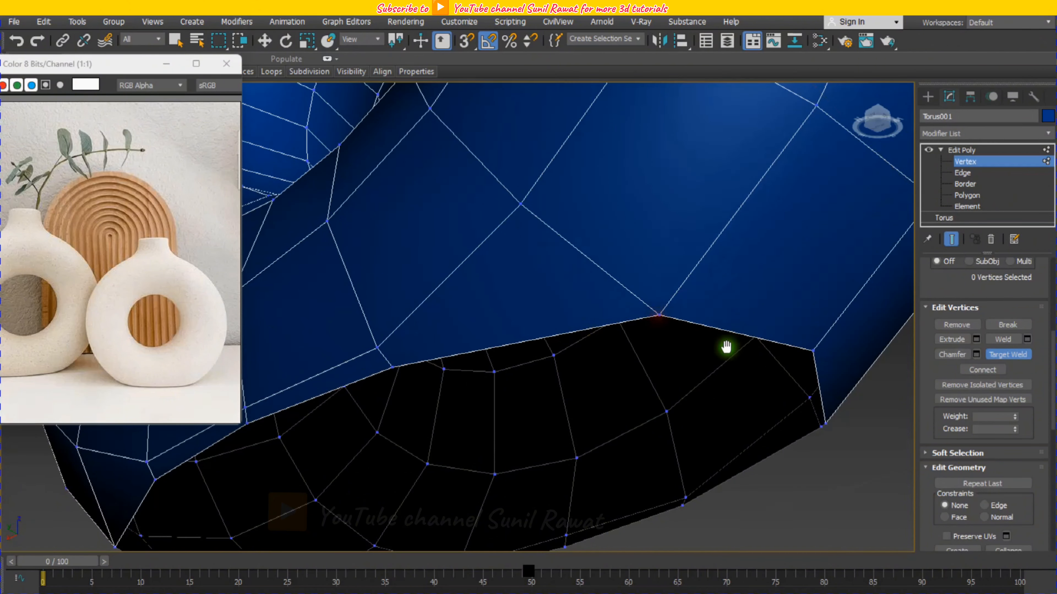
Target-weld the closely spaced vertex pairs at the remaining two corners of the bottom opening.
scroll(727, 349, down, 5)
middle_drag(727, 349, 528, 350)
scroll(489, 307, up, 6)
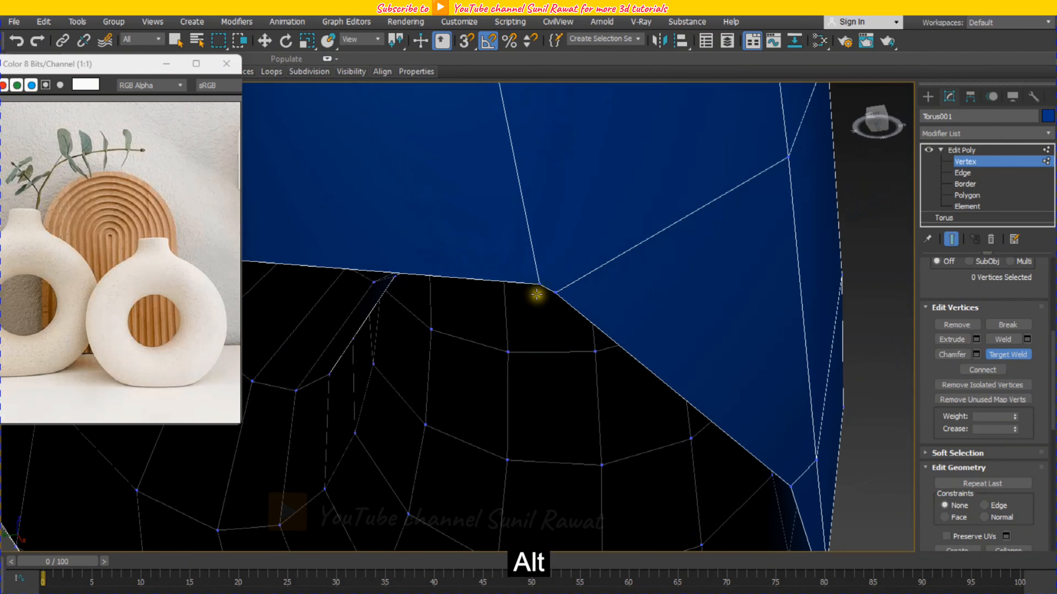
click(540, 285)
scroll(567, 318, down, 6)
alt+middle_drag(567, 319, 652, 318)
scroll(637, 298, up, 5)
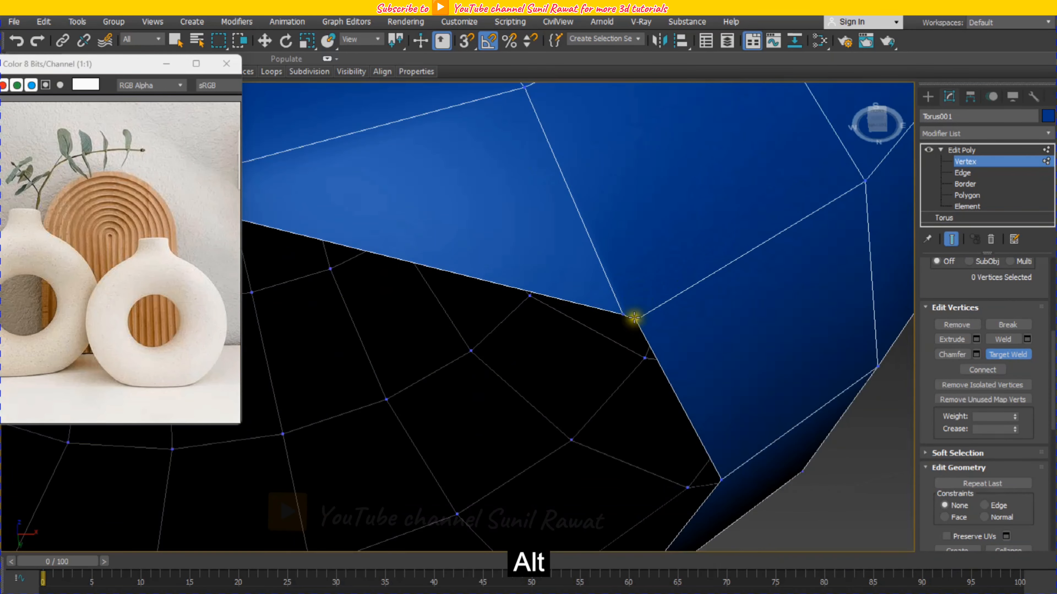
scroll(633, 326, down, 5)
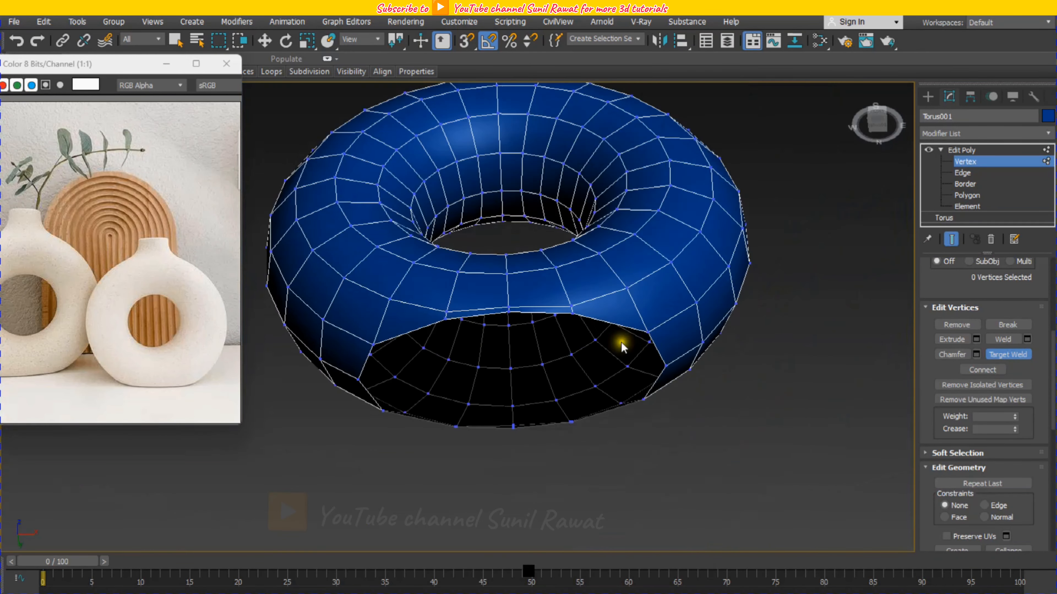
Select the border of the bottom opening and cap it with a single polygon.
alt+middle_drag(621, 342, 641, 377)
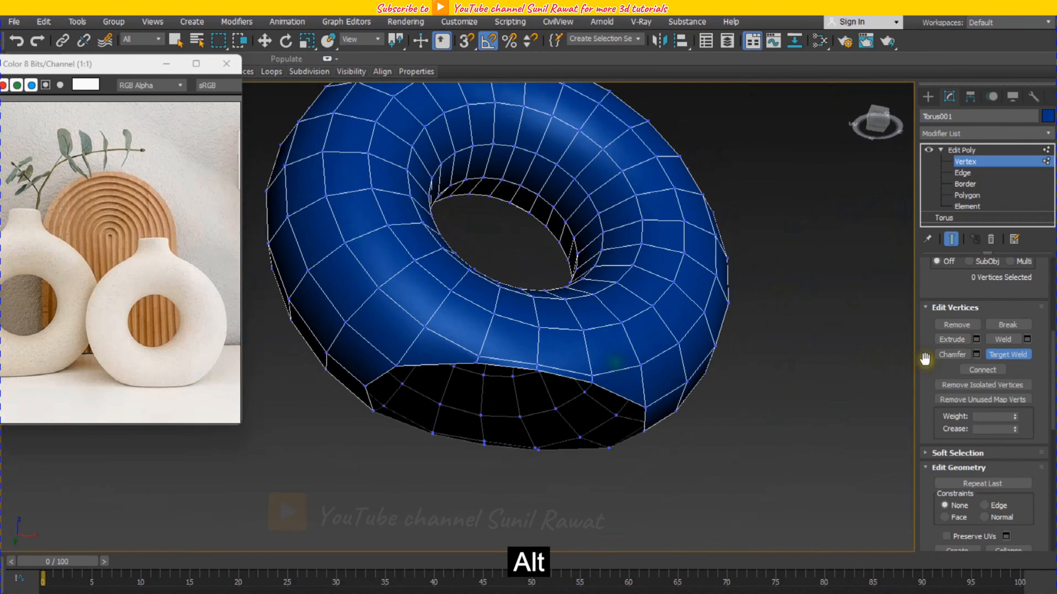
click(964, 183)
key(w)
click(601, 390)
scroll(601, 391, down, 5)
alt+middle_drag(602, 392, 541, 413)
scroll(558, 433, up, 3)
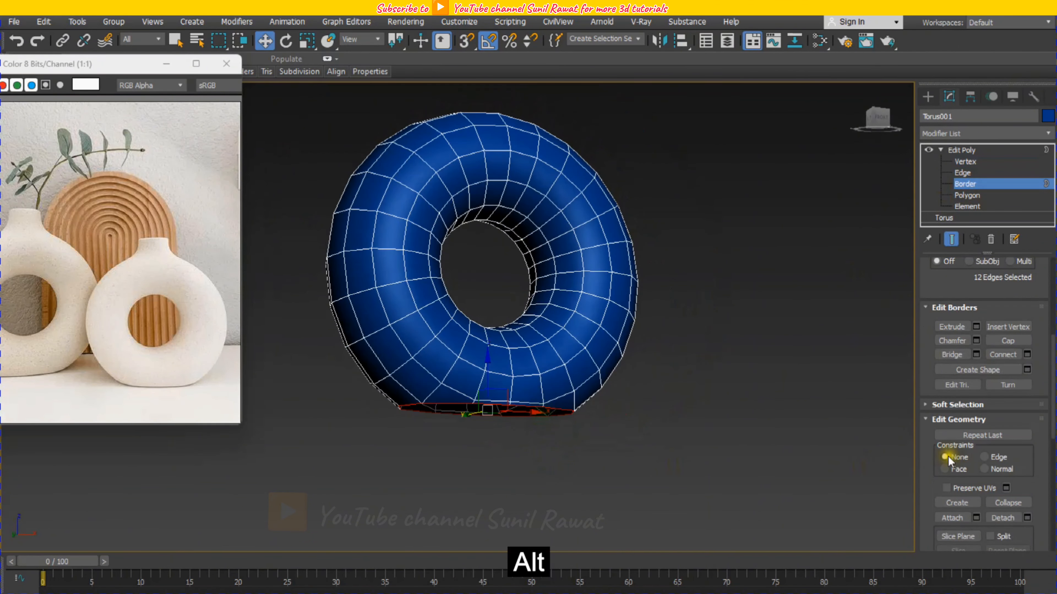
click(1009, 340)
alt+middle_drag(625, 448, 623, 383)
click(512, 416)
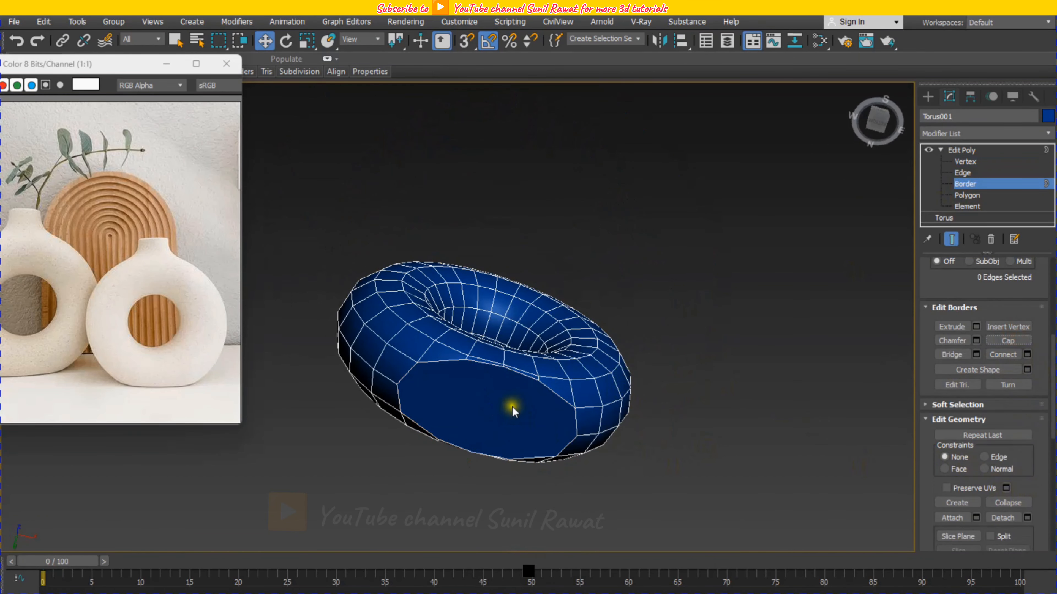
Inset the base cap polygon by about 9.4 cm and clear the polygon selection.
click(966, 196)
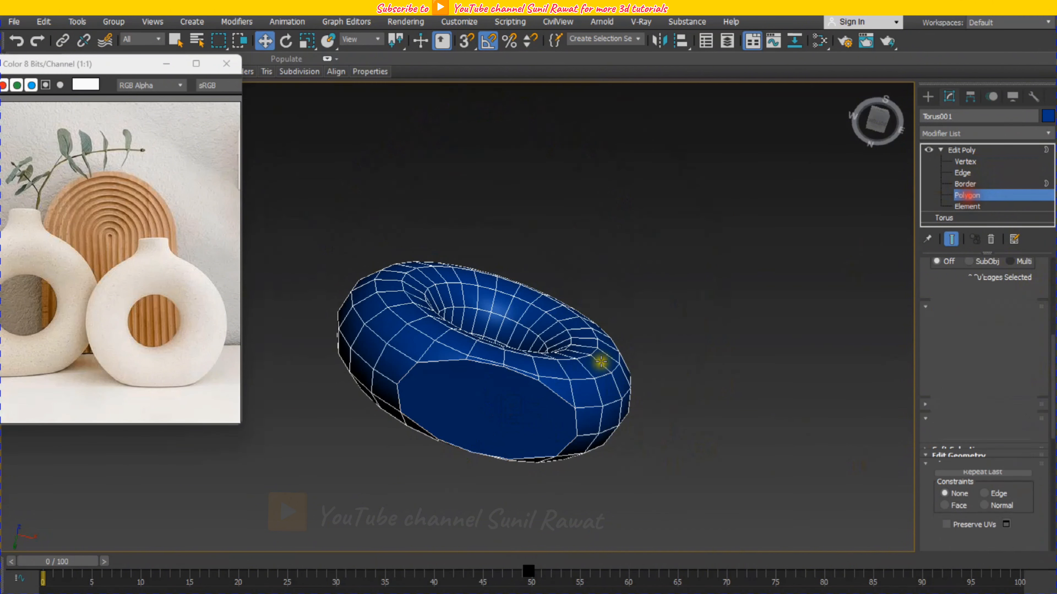
click(516, 408)
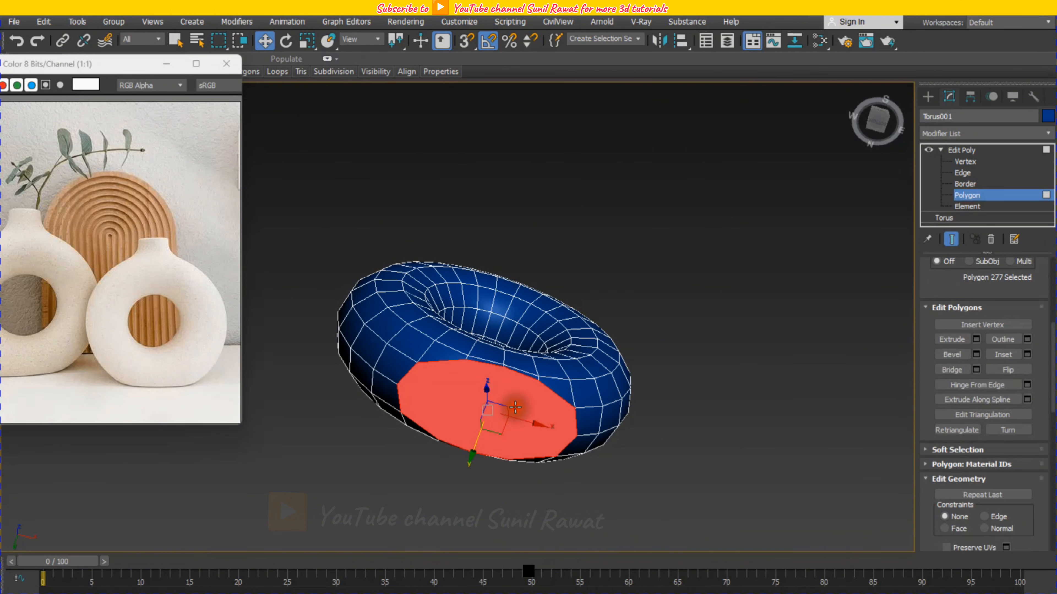
click(1027, 355)
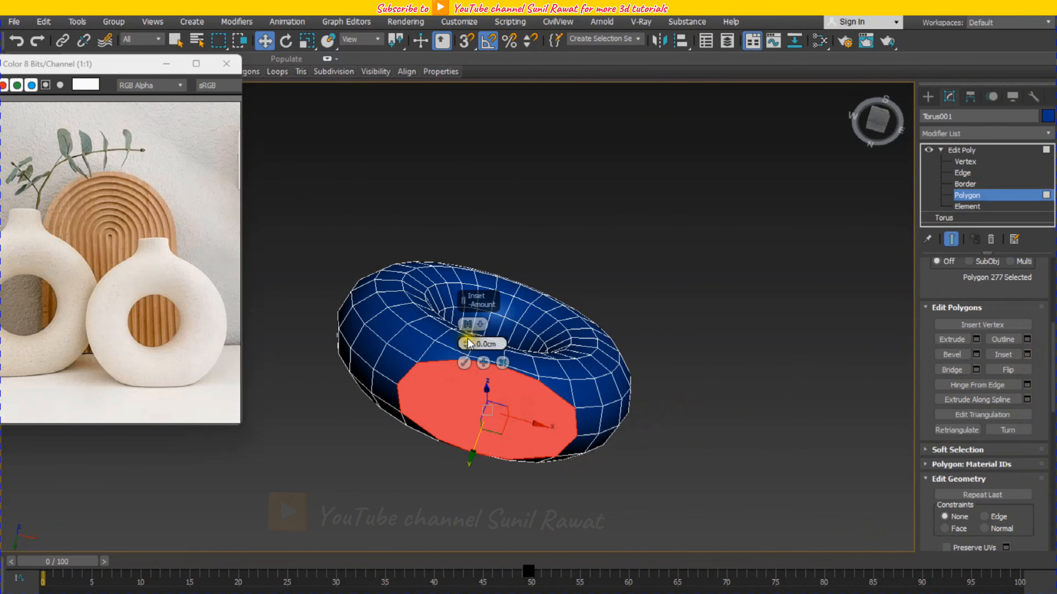
drag(467, 344, 465, 321)
click(464, 362)
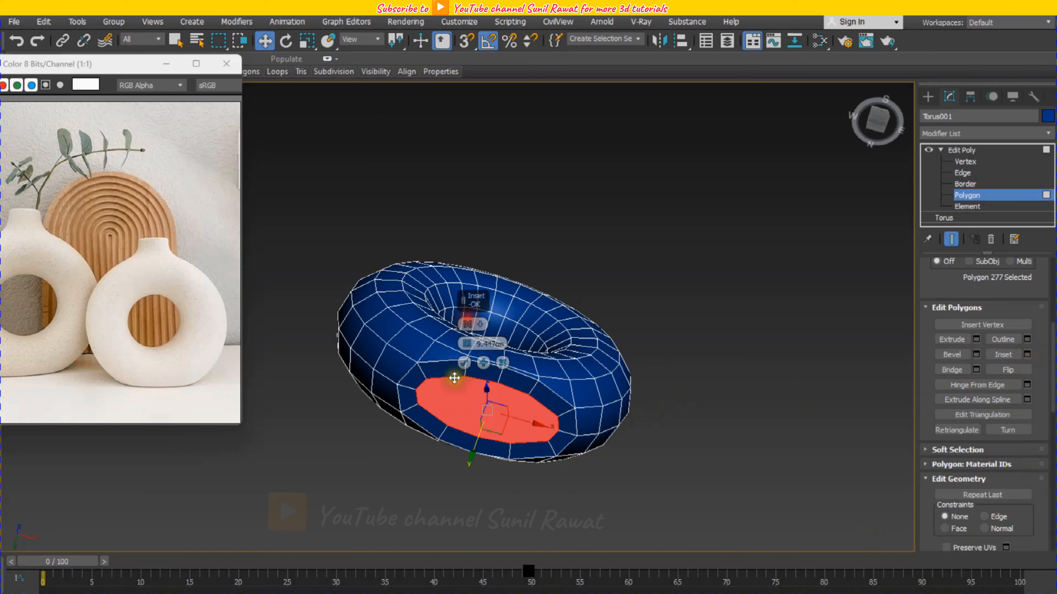
click(656, 434)
Connect the two opposite end vertices of the inset base cap with an edge running along its length.
scroll(504, 394, up, 3)
middle_drag(504, 393, 515, 361)
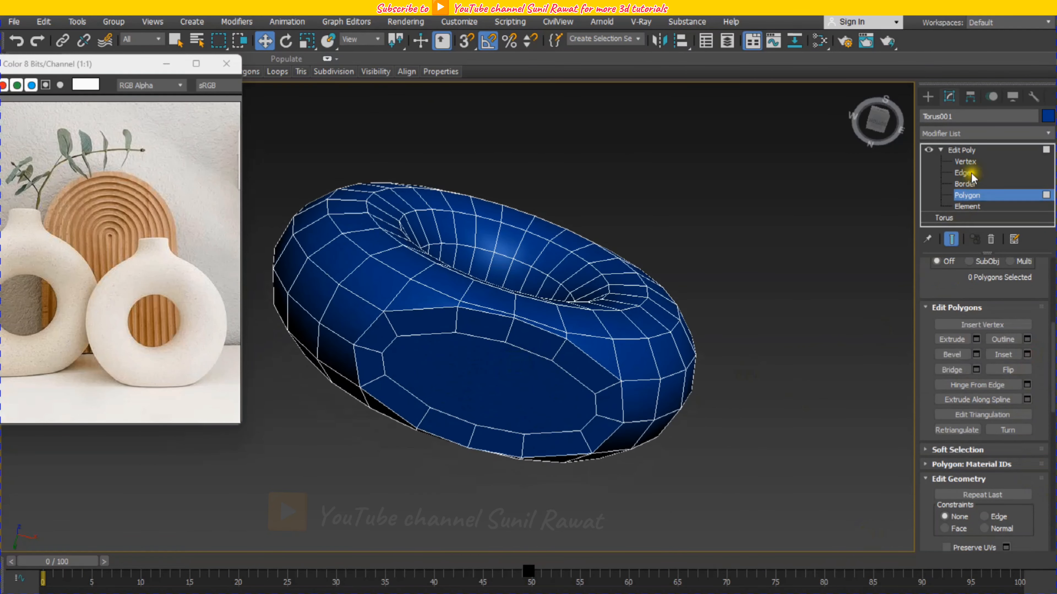
click(965, 162)
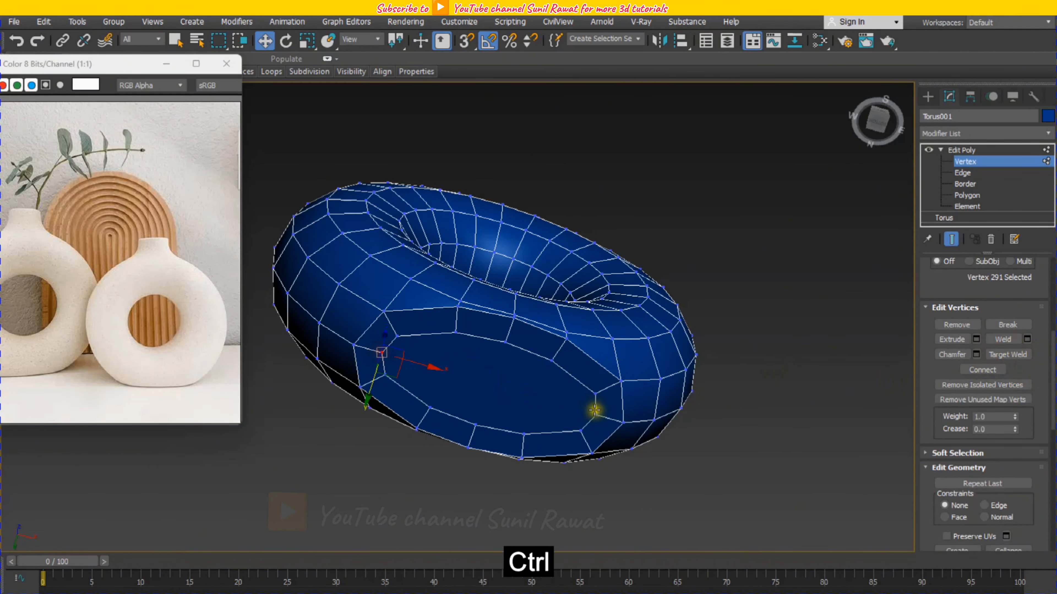
click(984, 370)
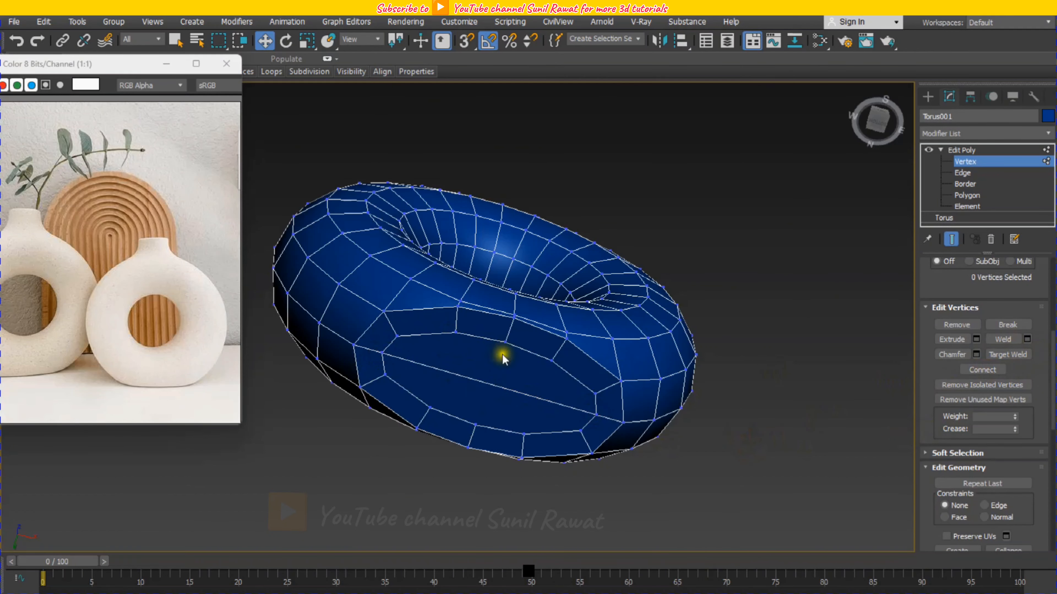
Cut three crosswise edges through the base cap between its opposite vertices and leave vertex editing.
right_click(490, 331)
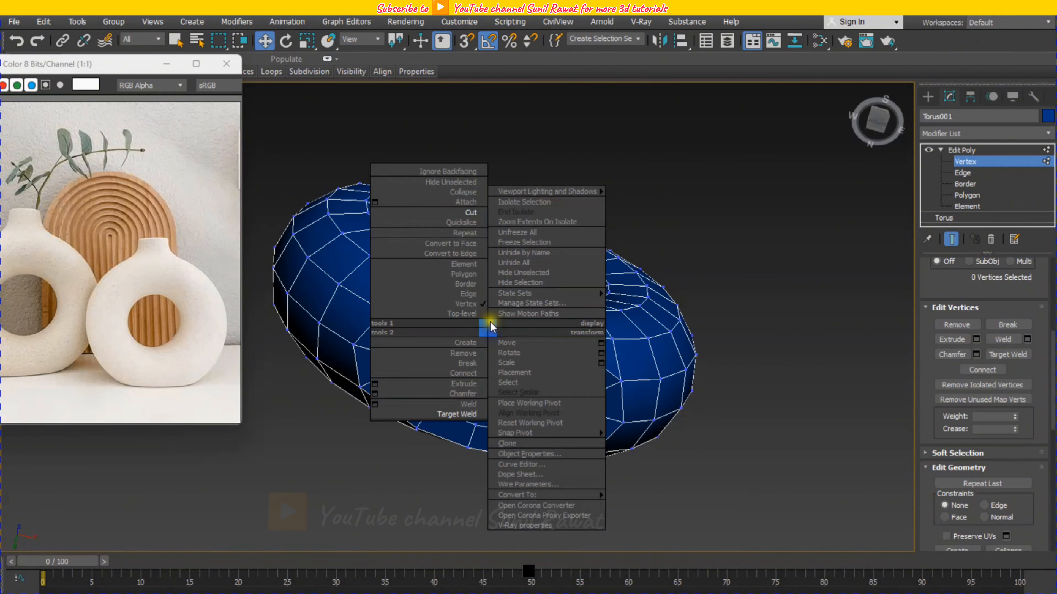
click(467, 210)
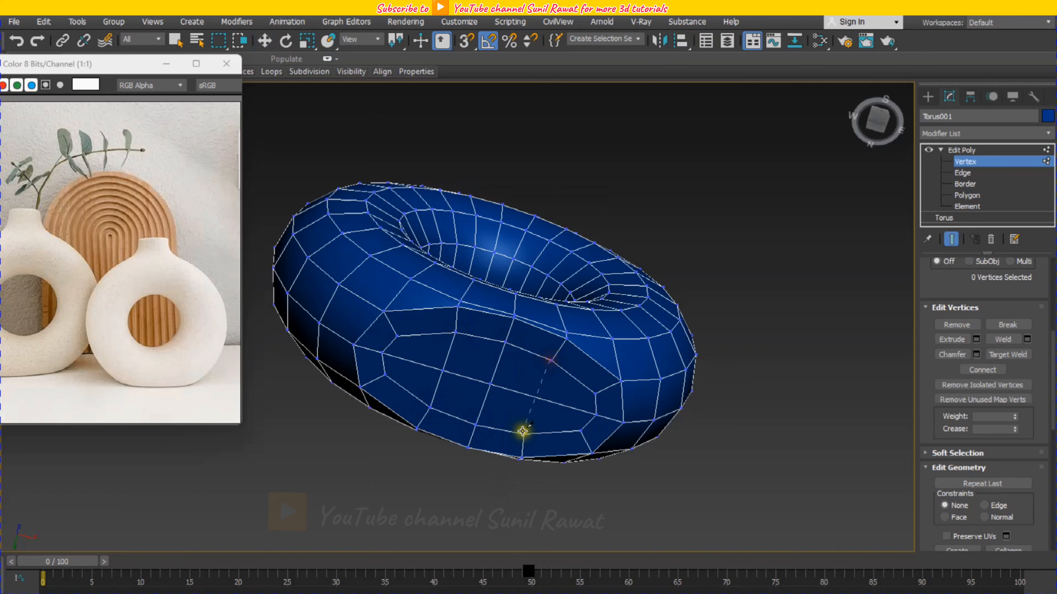
click(969, 163)
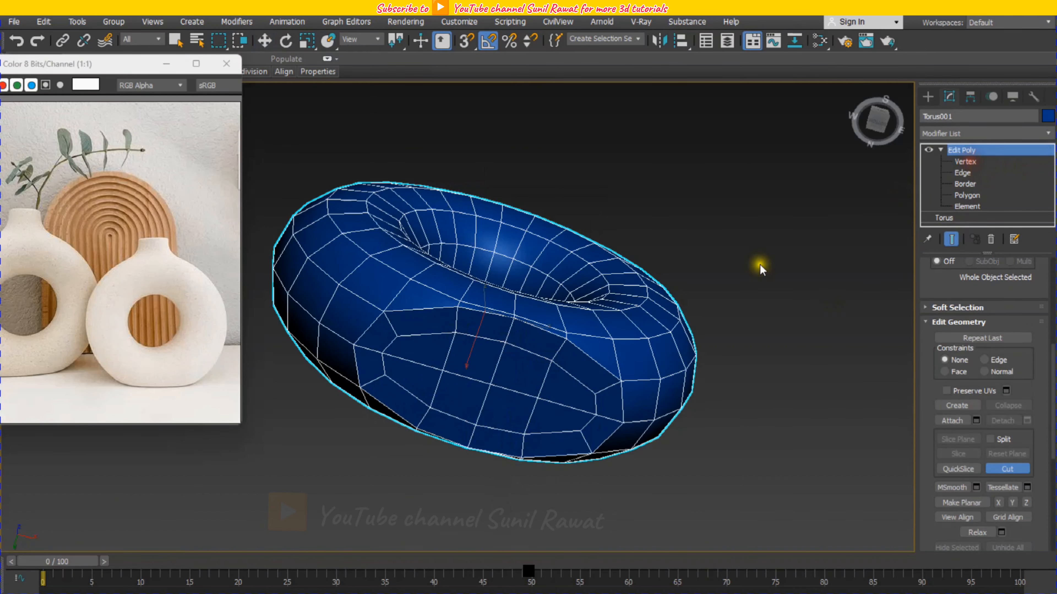
Add an OpenSubdiv modifier to the torus and hide its edged faces.
click(978, 133)
text(op)
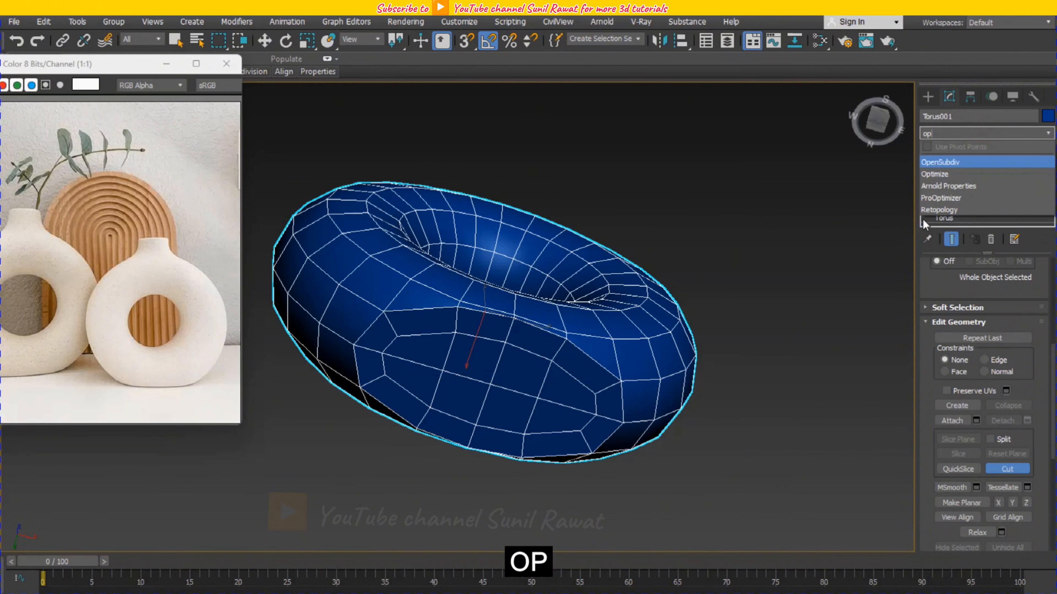
click(956, 164)
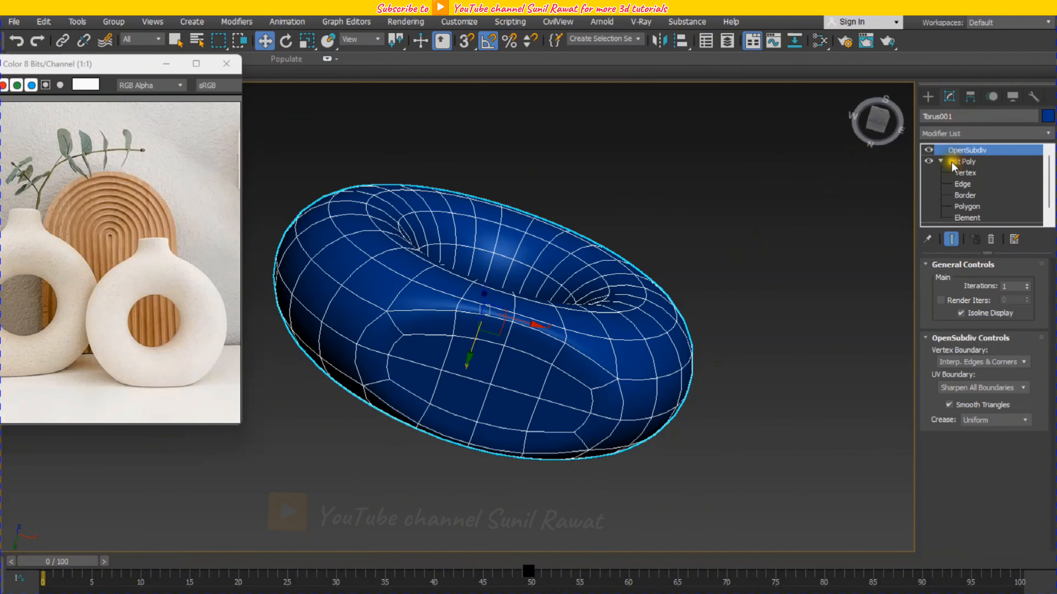
click(721, 383)
key(alt)
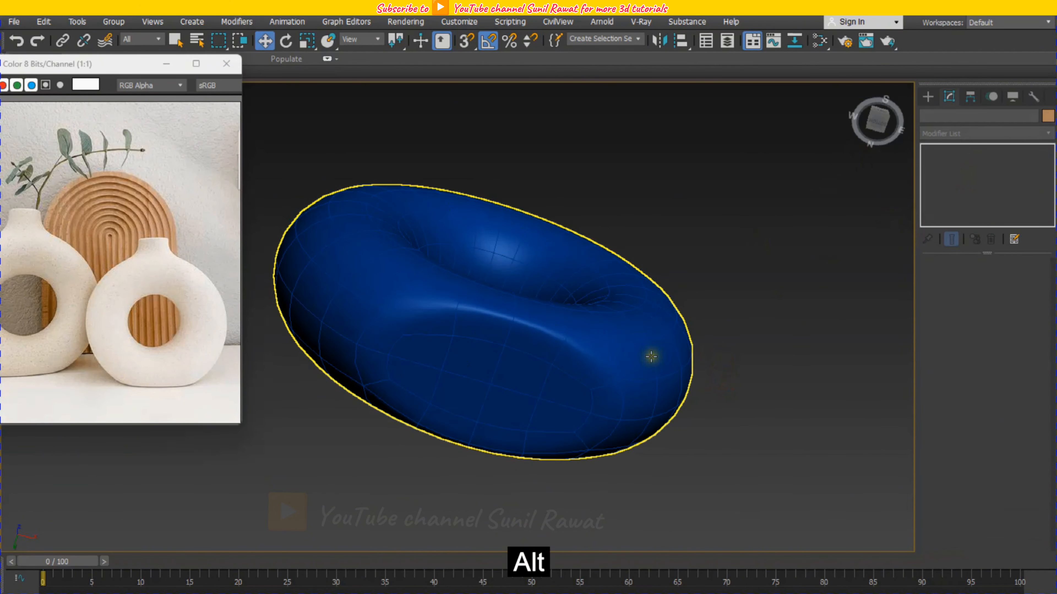
key(F4)
alt+middle_drag(581, 381, 611, 298)
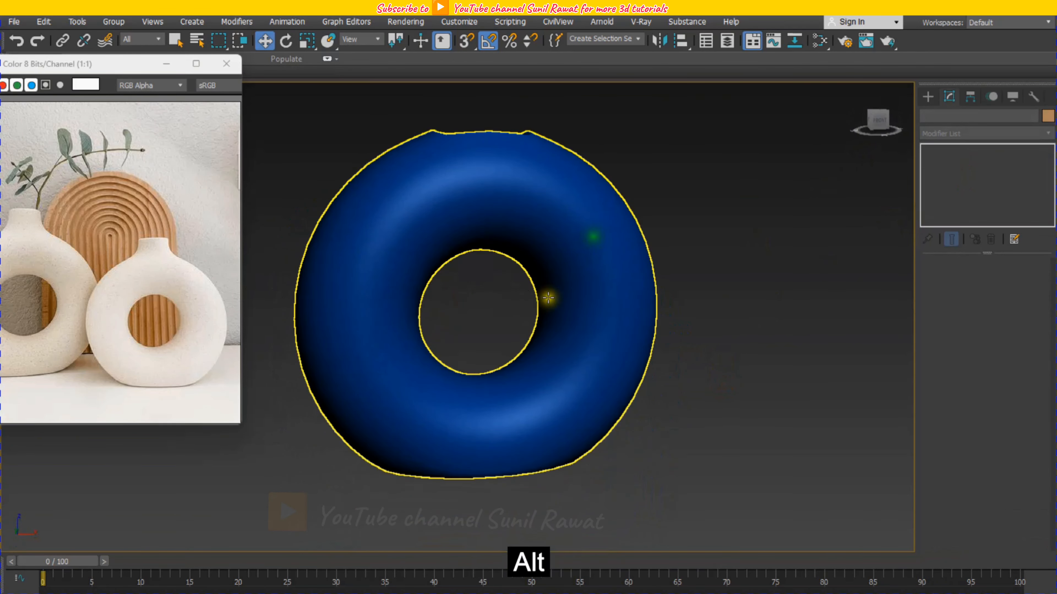
alt+middle_drag(407, 280, 448, 295)
Change the torus's object color to white and deselect it.
click(535, 255)
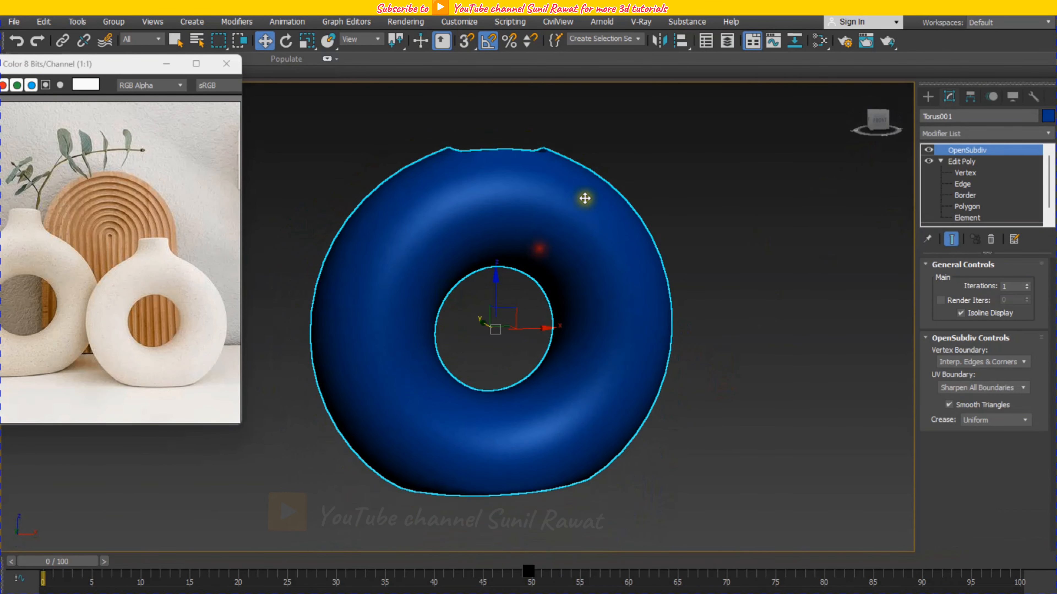
alt+middle_drag(585, 200, 605, 200)
click(1047, 115)
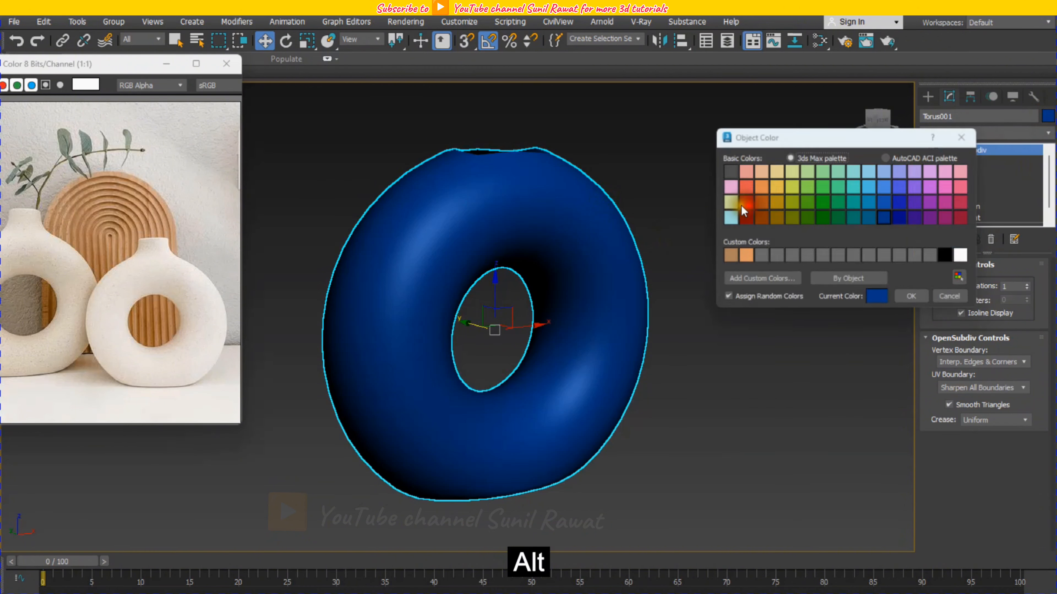
click(921, 306)
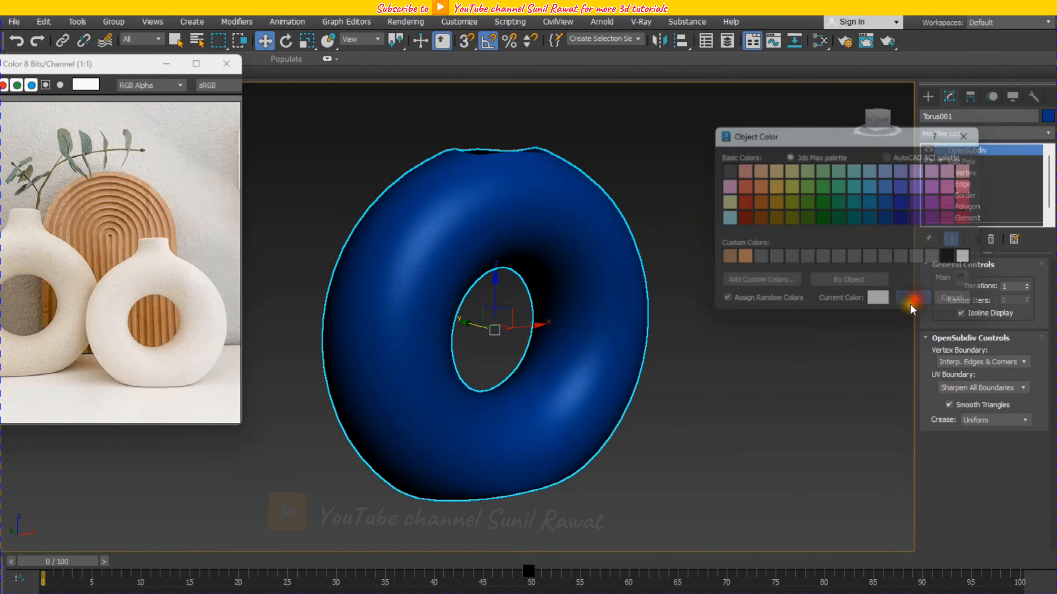
click(719, 397)
alt+middle_drag(719, 396, 648, 366)
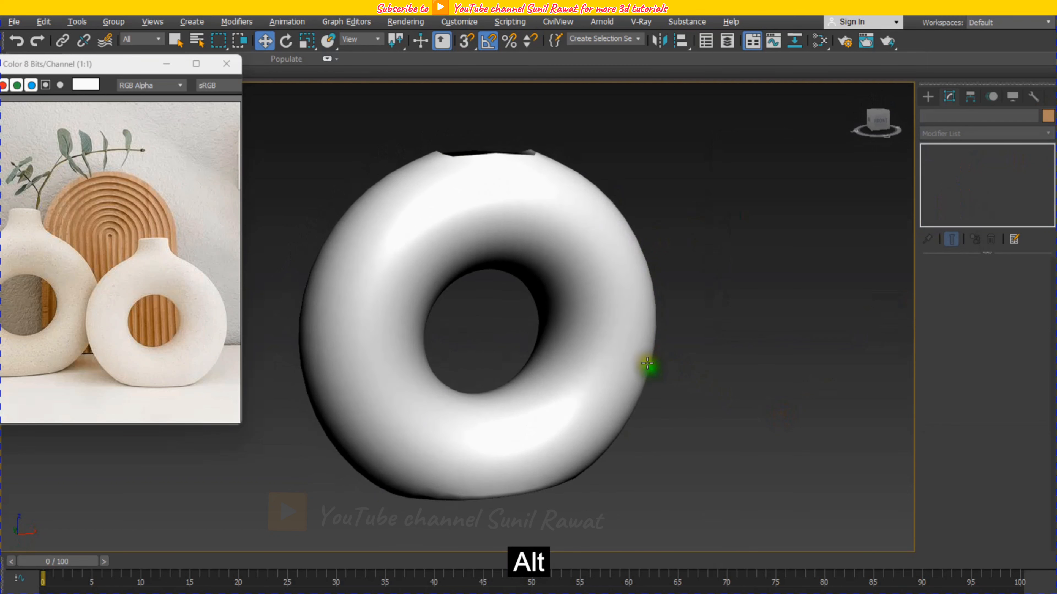
Turn off the OpenSubdiv modifier and select the border of the top opening in the Edit Poly modifier.
alt+middle_drag(526, 166, 540, 255)
scroll(537, 185, up, 3)
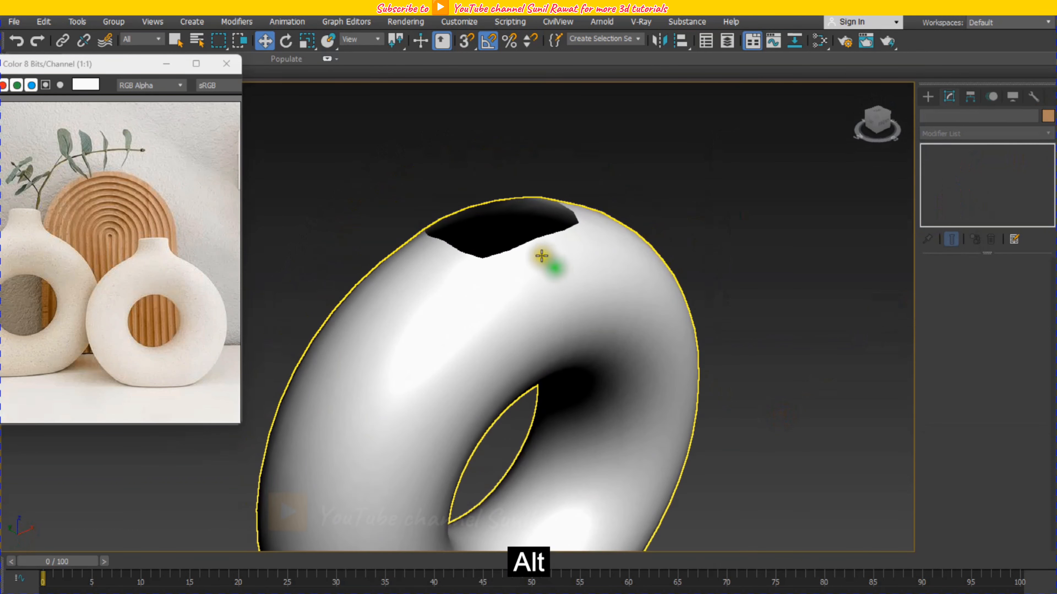
click(538, 246)
click(928, 151)
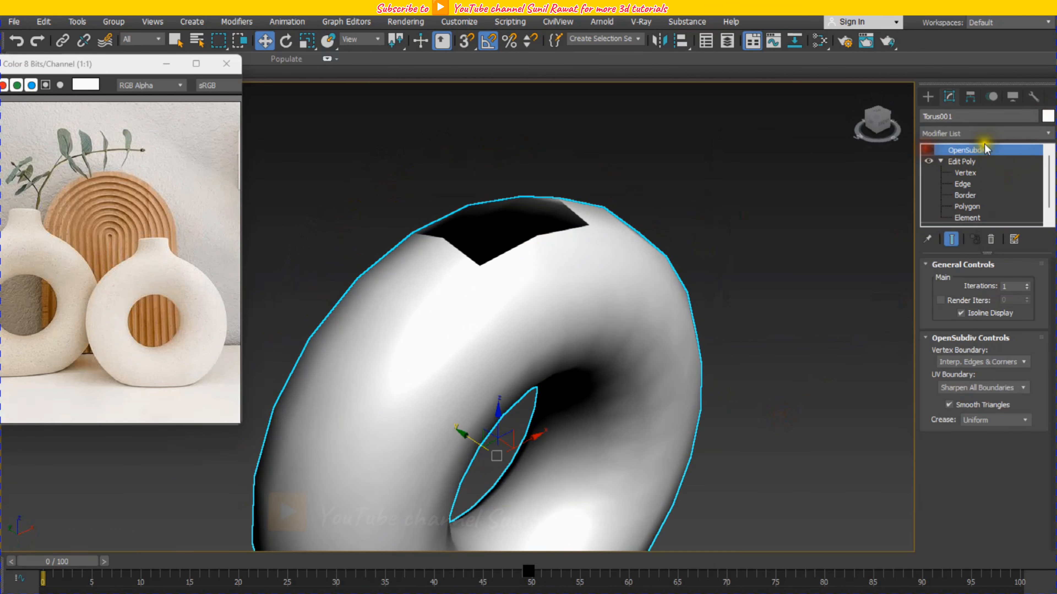
click(965, 195)
click(540, 219)
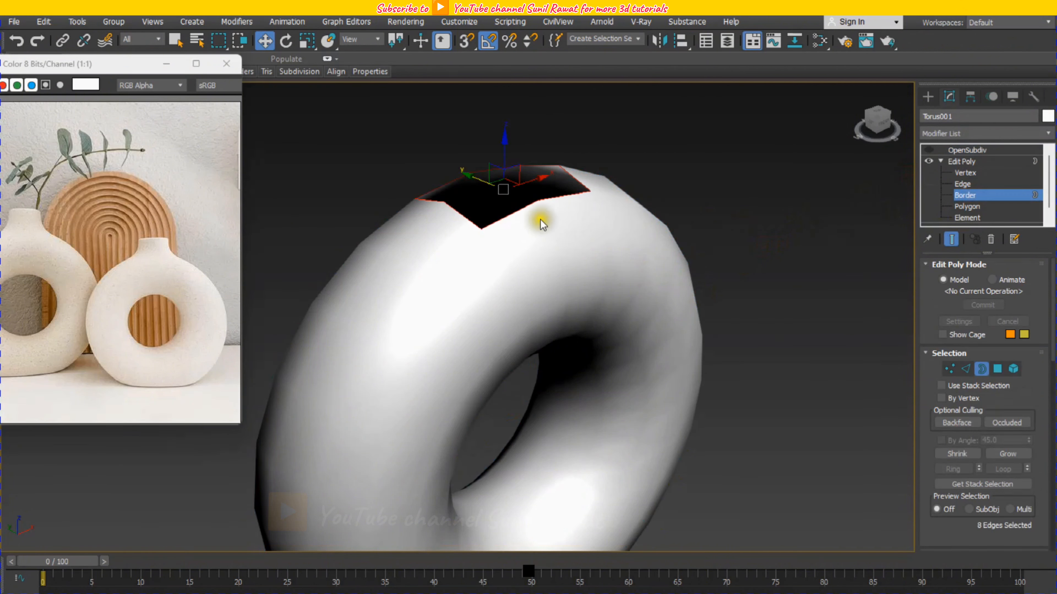
Apply a Spherify modifier to the selected top border to round the opening, and show edged faces.
click(984, 133)
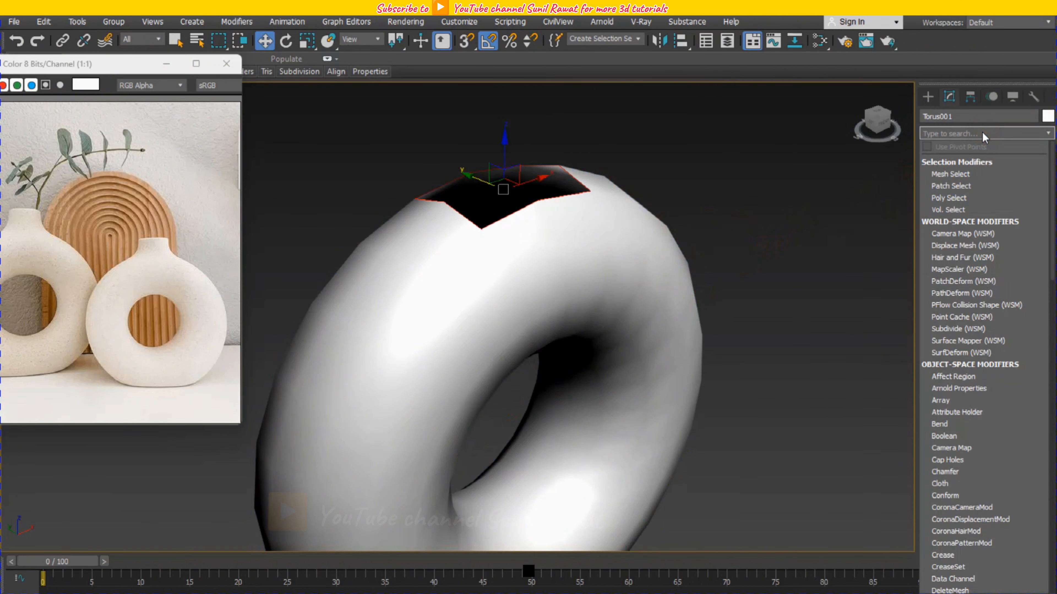
text(sp)
click(941, 162)
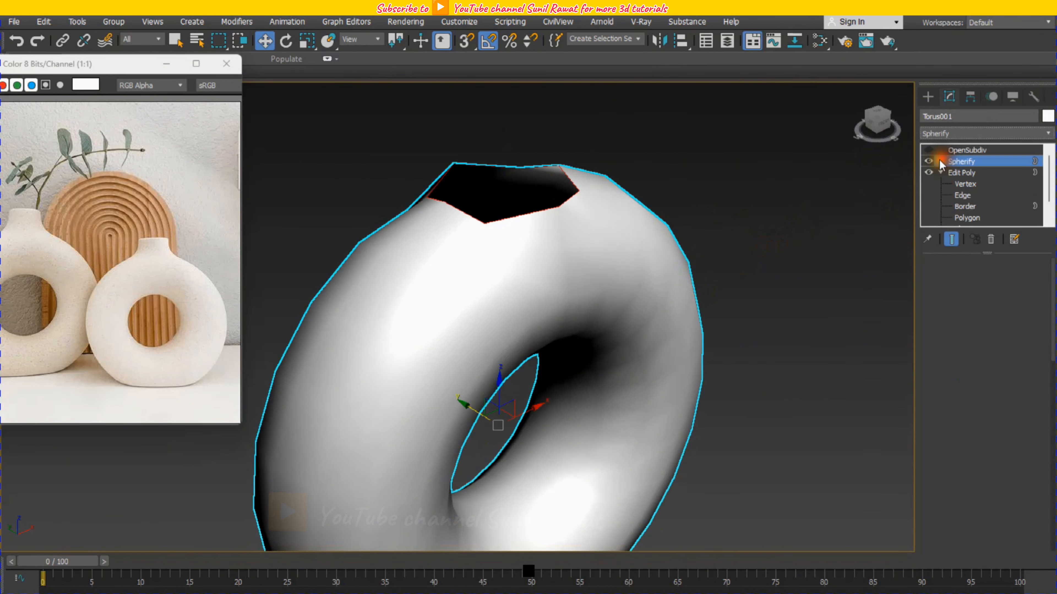
key(F4)
mouse_move(497, 245)
alt+middle_down()
mouse_move(662, 229)
mouse_move(649, 245)
mouse_move(494, 251)
alt+middle_up()
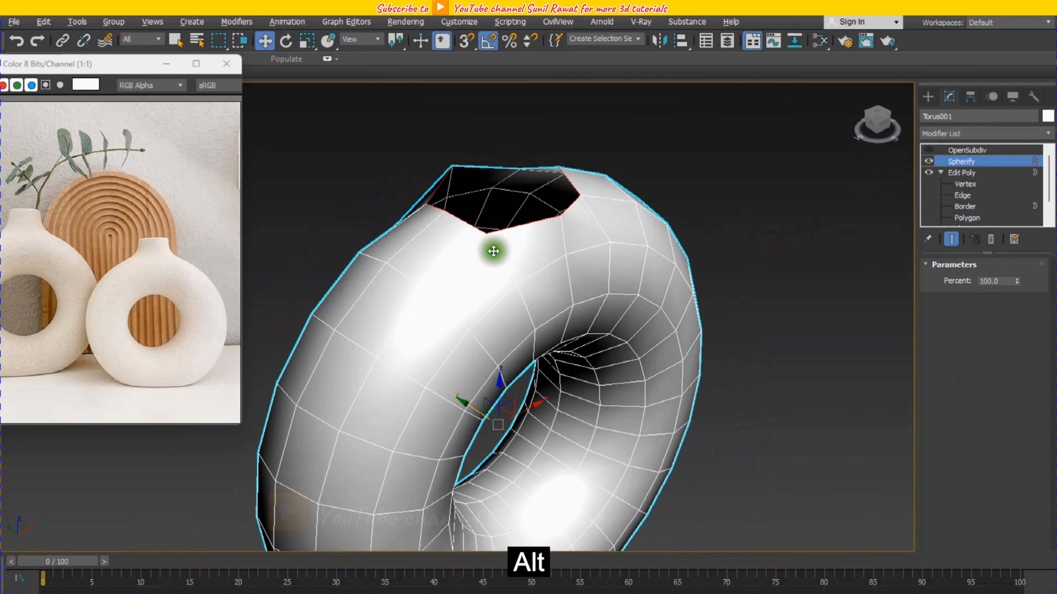
click(986, 133)
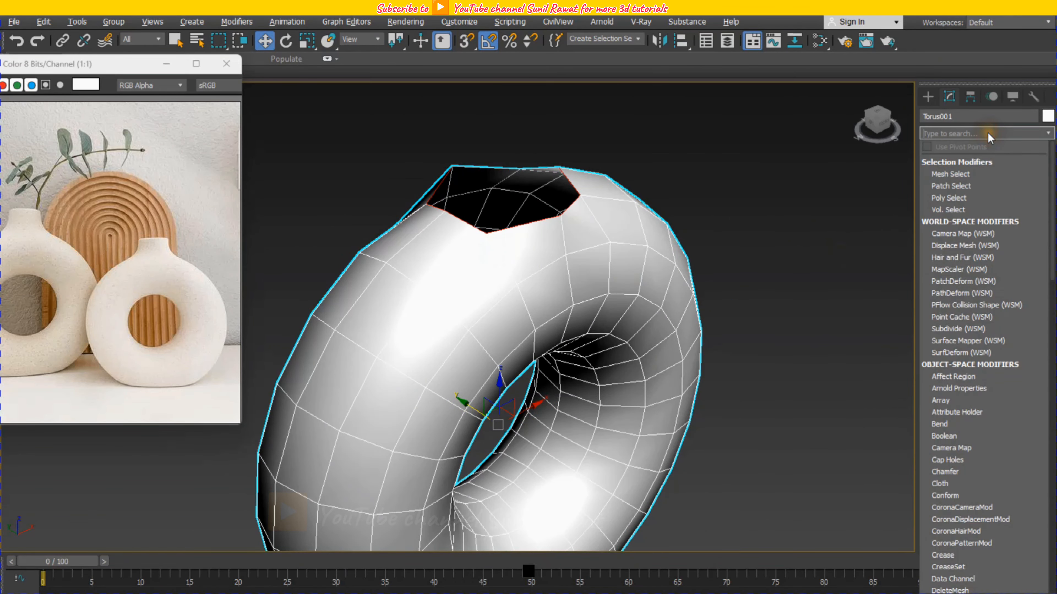
text(ef)
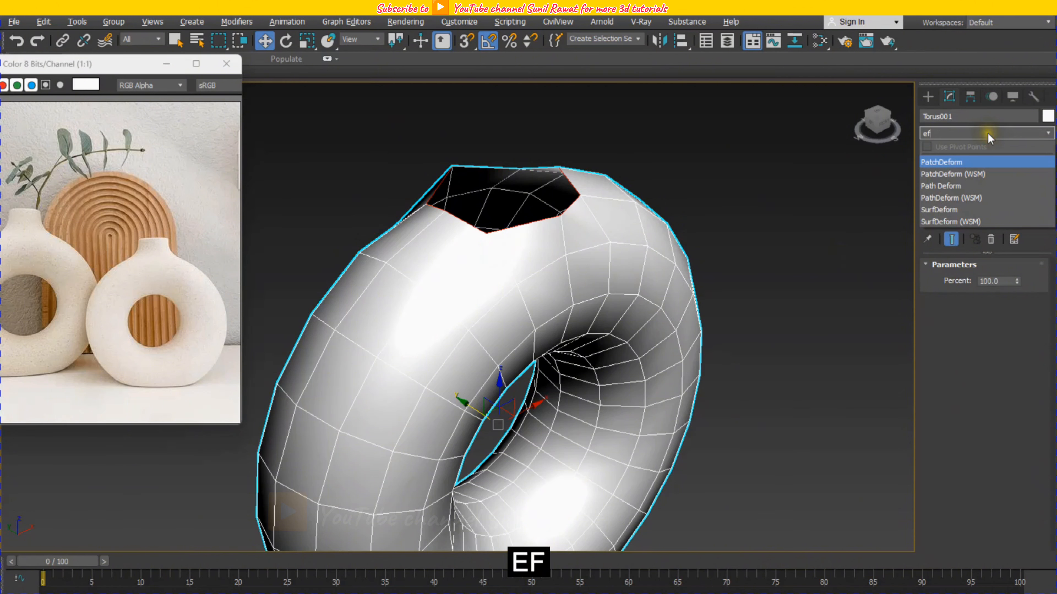
click(976, 133)
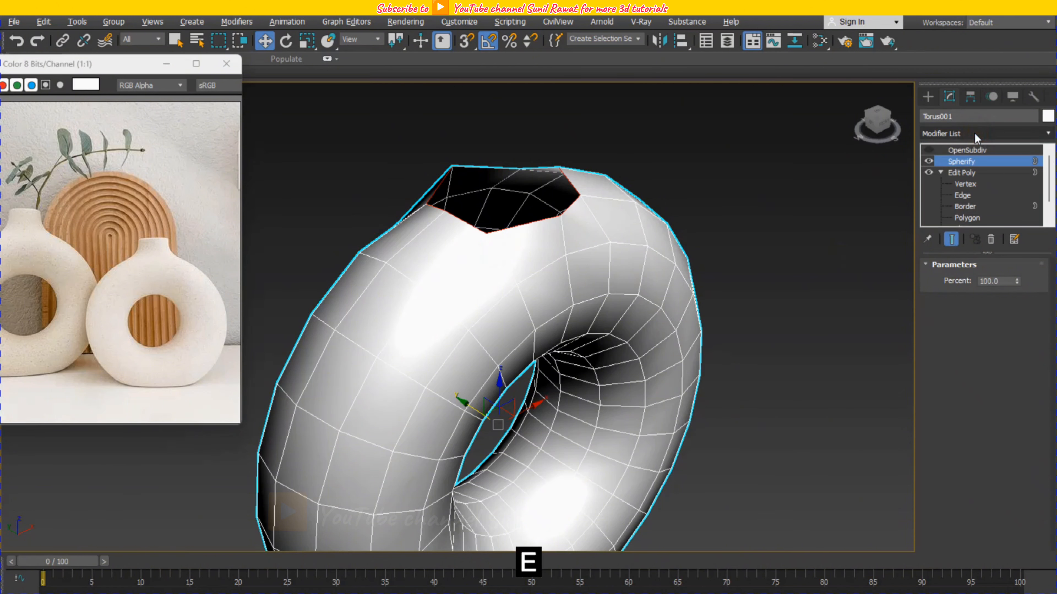
key(e)
key(d)
Add another Edit Poly modifier above Spherify and select the border of the top opening.
click(974, 133)
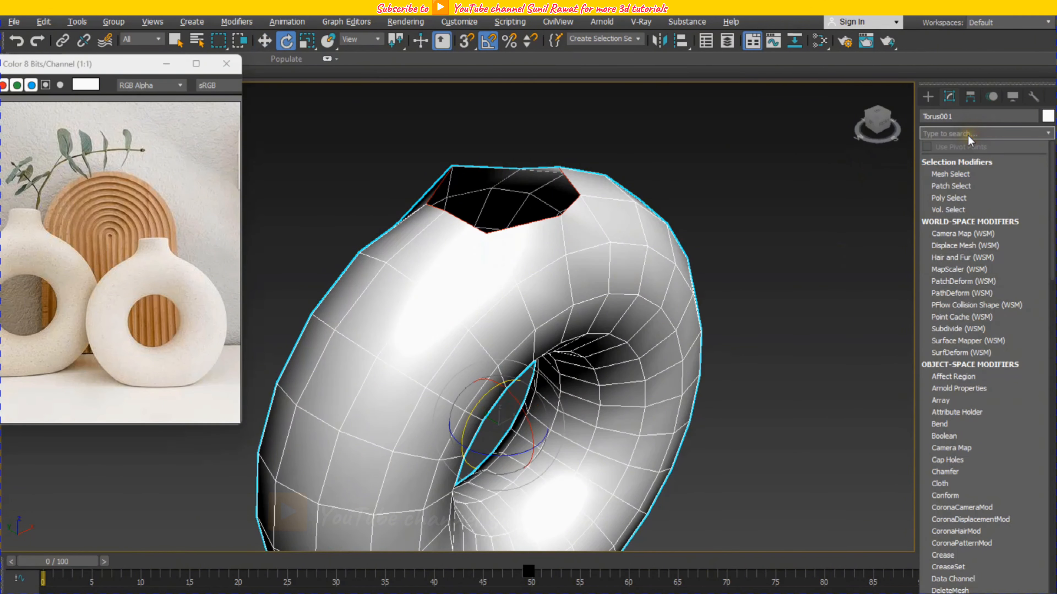
text(ed)
click(936, 198)
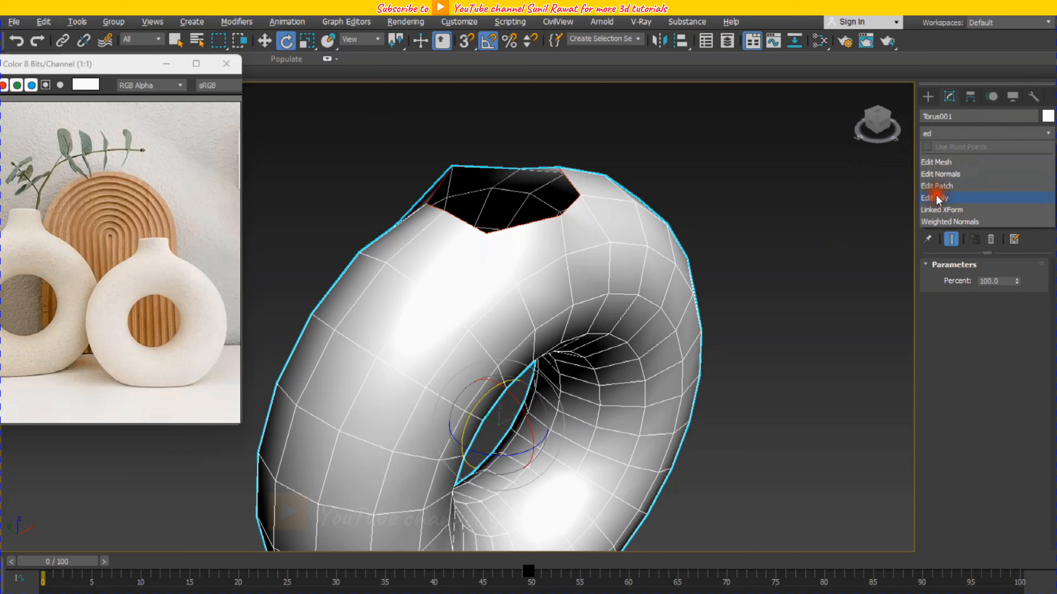
click(983, 370)
click(577, 200)
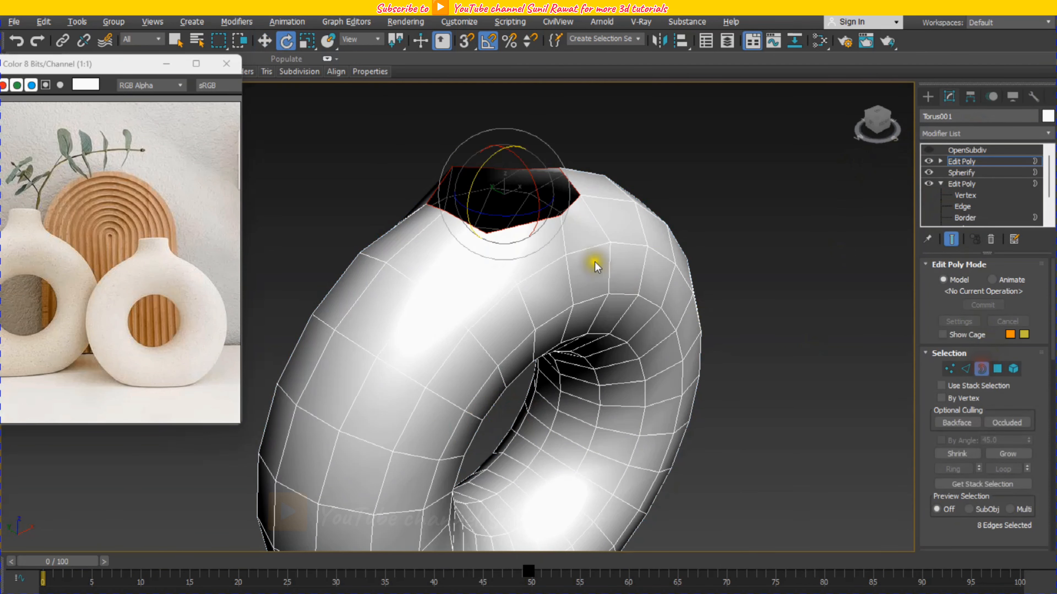
Flatten the top opening's border by scaling it down along the Z axis.
key(r)
drag(506, 137, 537, 448)
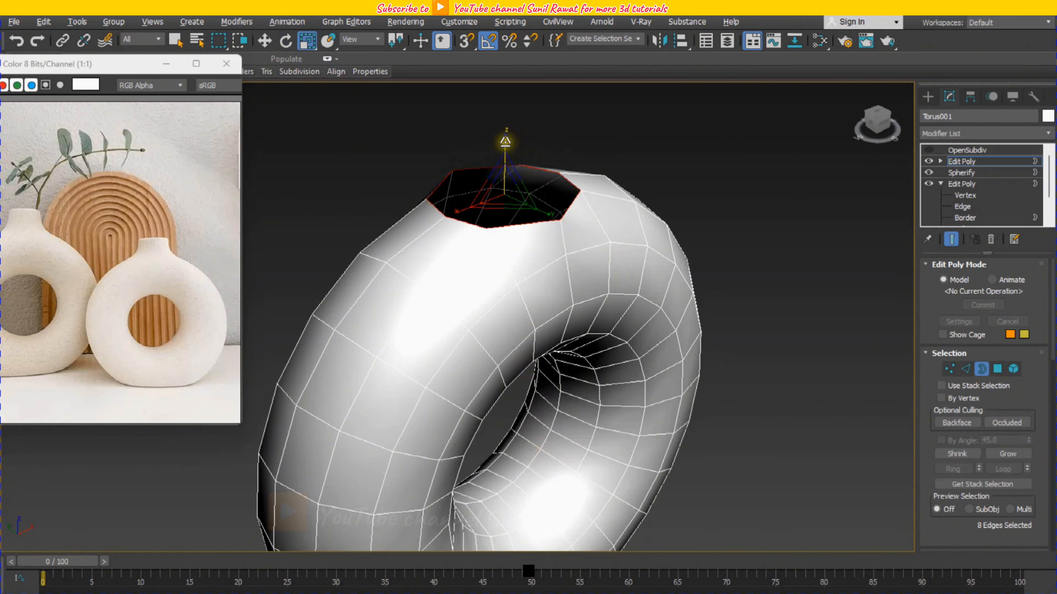
drag(507, 139, 512, 199)
Extrude the top border straight up in the front view to form the vase's neck.
key(alt+w)
right_click(681, 154)
key(alt+w)
middle_drag(613, 211, 616, 222)
key(w)
shift+drag(506, 154, 519, 90)
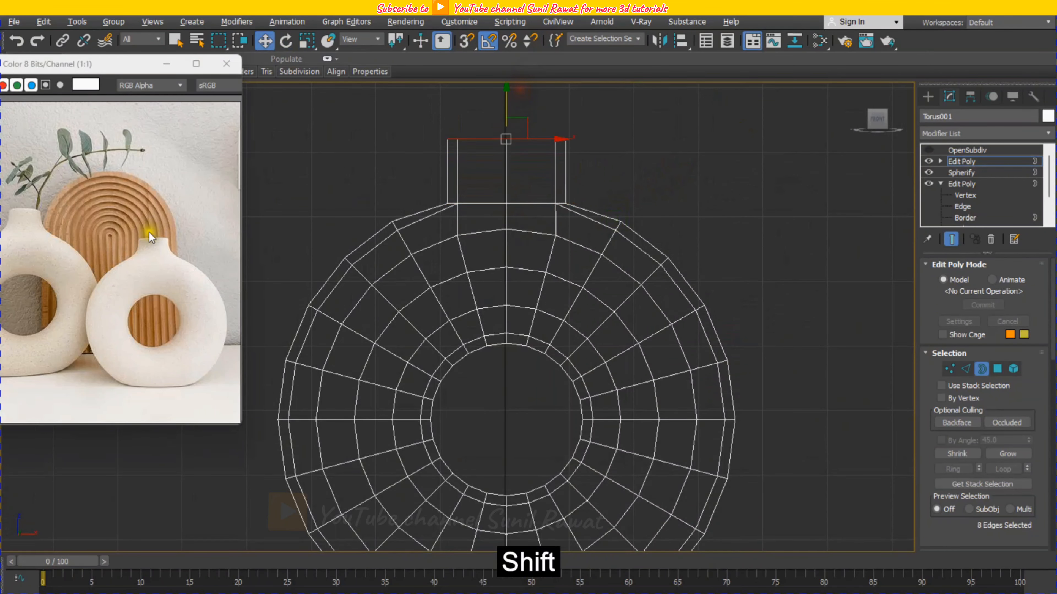
Scale the neck's top border slightly inward, clear the selection and return to the perspective view.
middle_drag(507, 173, 514, 182)
key(r)
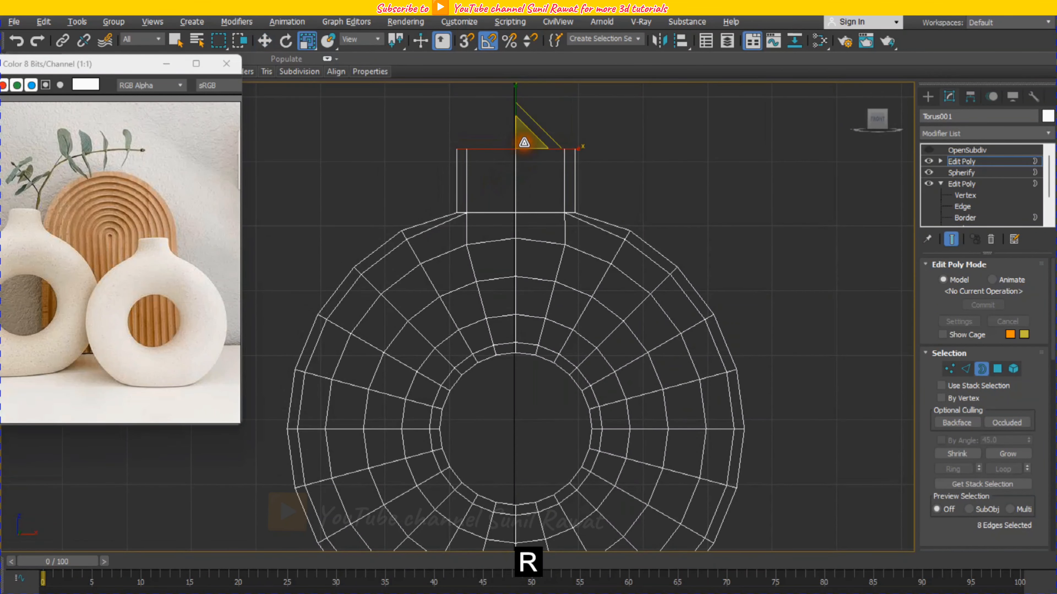
click(630, 184)
key(alt+w)
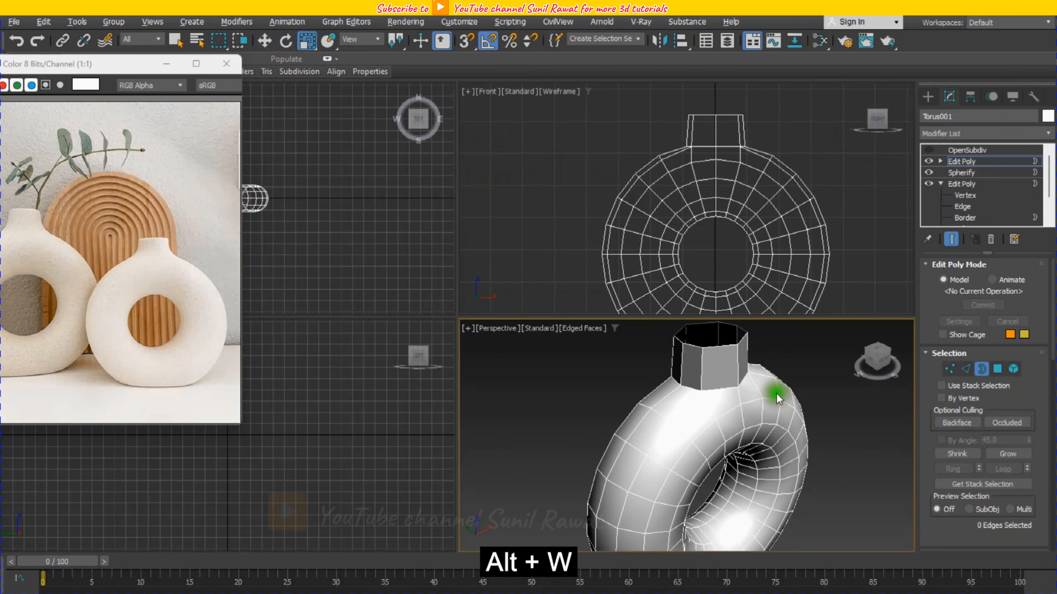
key(alt+w)
alt+middle_drag(621, 353, 524, 283)
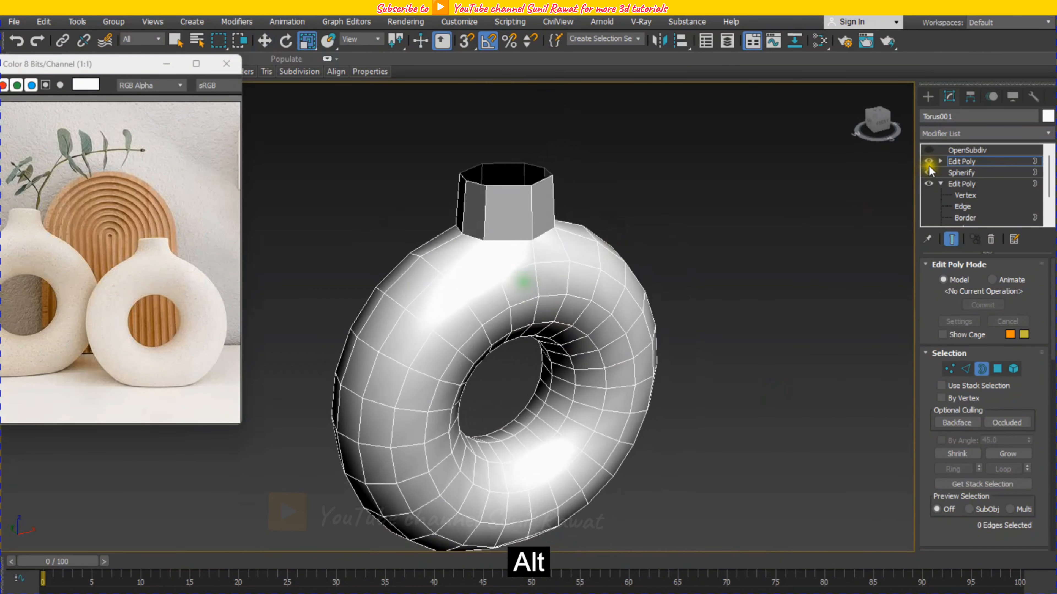
Turn the OpenSubdiv modifier back on, deselect the vase and hide the edged faces.
click(962, 150)
click(930, 150)
click(748, 333)
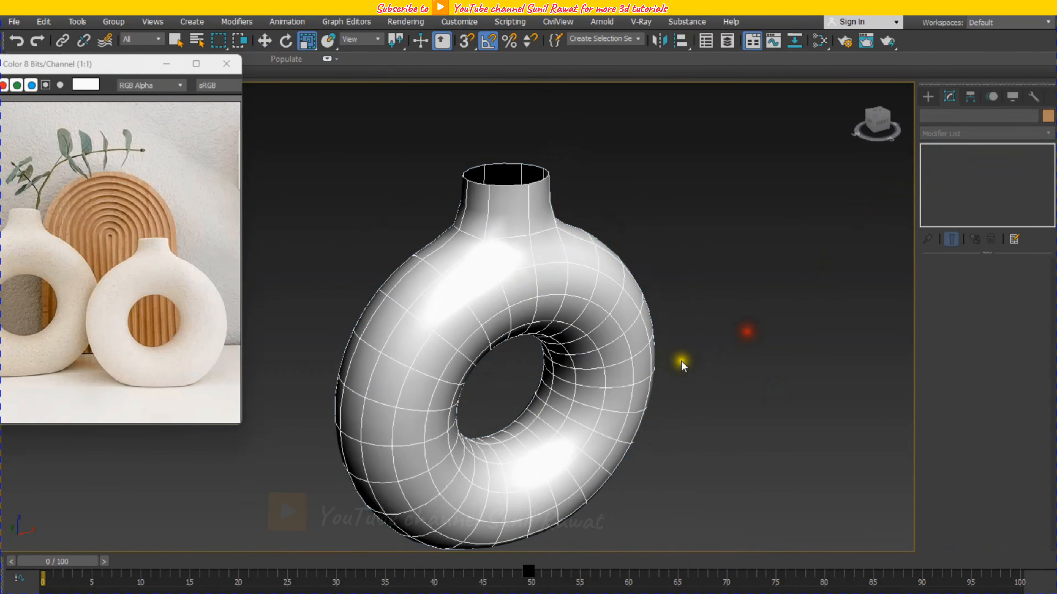
middle_drag(661, 370, 648, 329)
key(F4)
alt+middle_drag(567, 299, 551, 319)
Select the vase, set the OpenSubdiv iterations to 2 and inspect the smoothed shape.
click(542, 307)
click(618, 354)
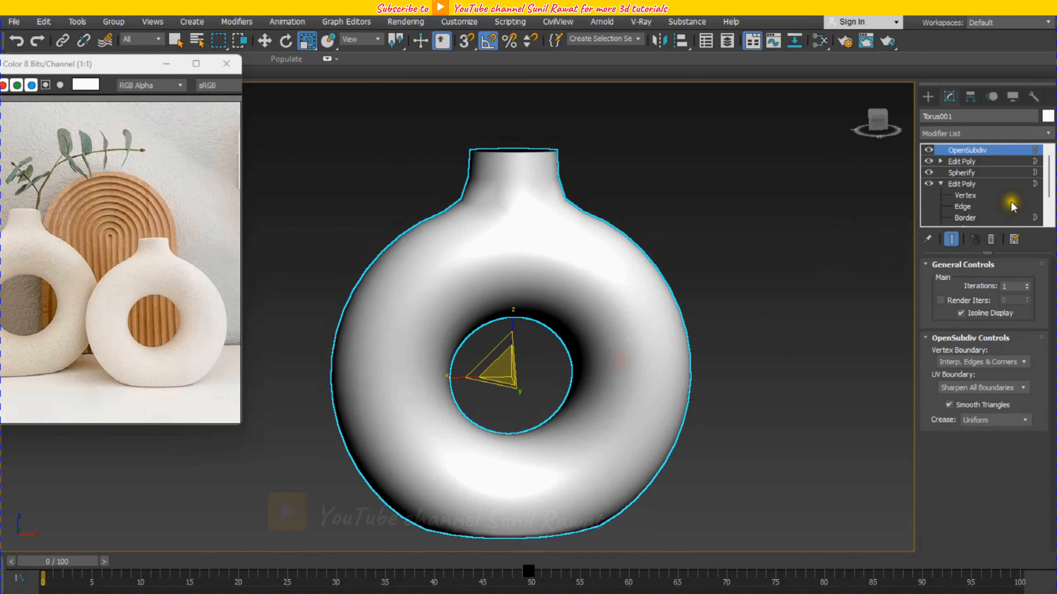
click(1028, 285)
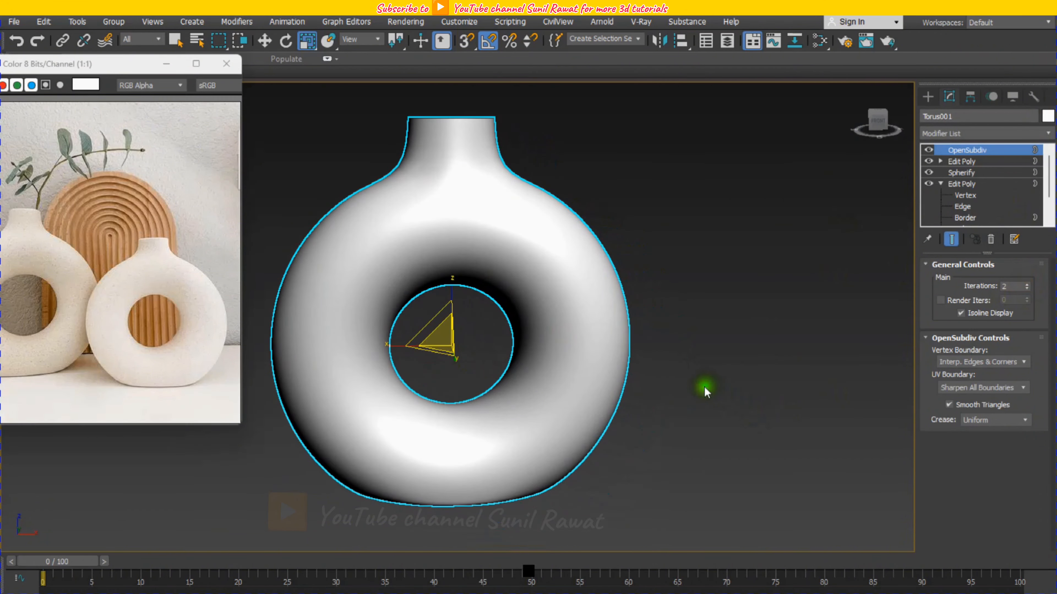
click(693, 399)
scroll(609, 397, down, 6)
mouse_move(608, 397)
alt+middle_down()
mouse_move(619, 400)
mouse_move(609, 401)
alt+middle_up()
middle_drag(608, 400, 583, 411)
scroll(529, 394, up, 3)
scroll(585, 424, up, 3)
scroll(586, 424, down, 3)
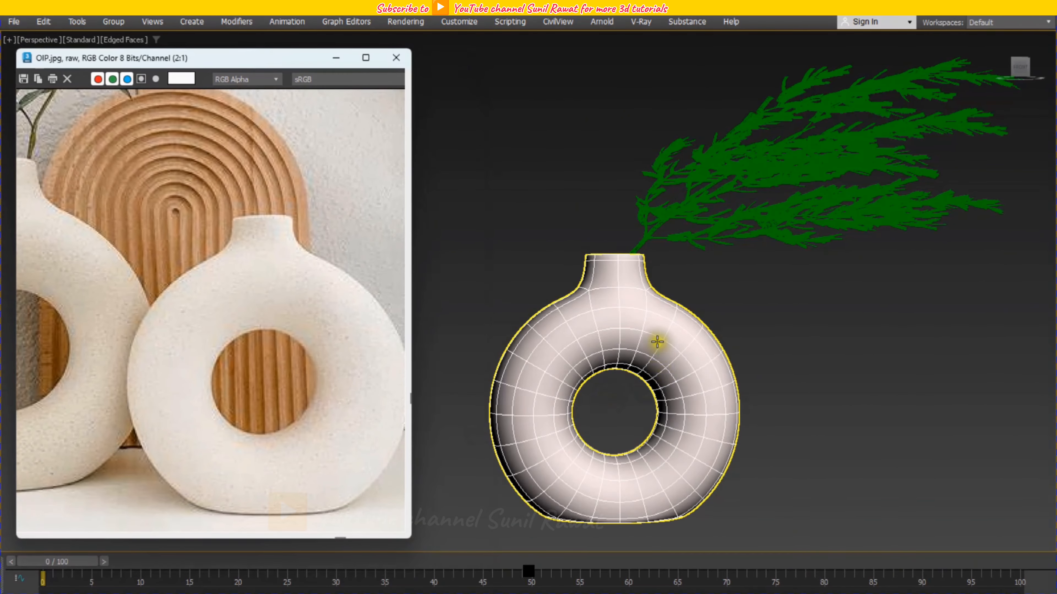
Copy the finished vase sideways so the duplicate stands beside the original.
click(660, 342)
key(w)
shift+drag(668, 420, 908, 425)
Scale the copied vase down uniformly and lower it so its base lines up with the original's.
key(r)
key(r)
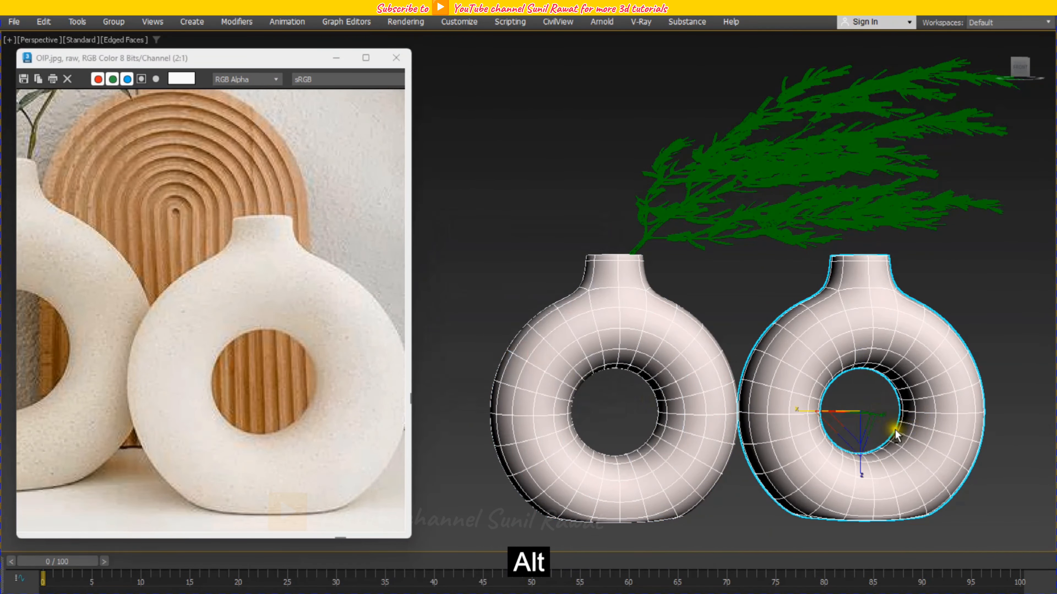
alt+middle_drag(894, 431, 839, 443)
drag(862, 409, 859, 421)
key(w)
alt+middle_drag(858, 411, 859, 388)
drag(866, 359, 866, 377)
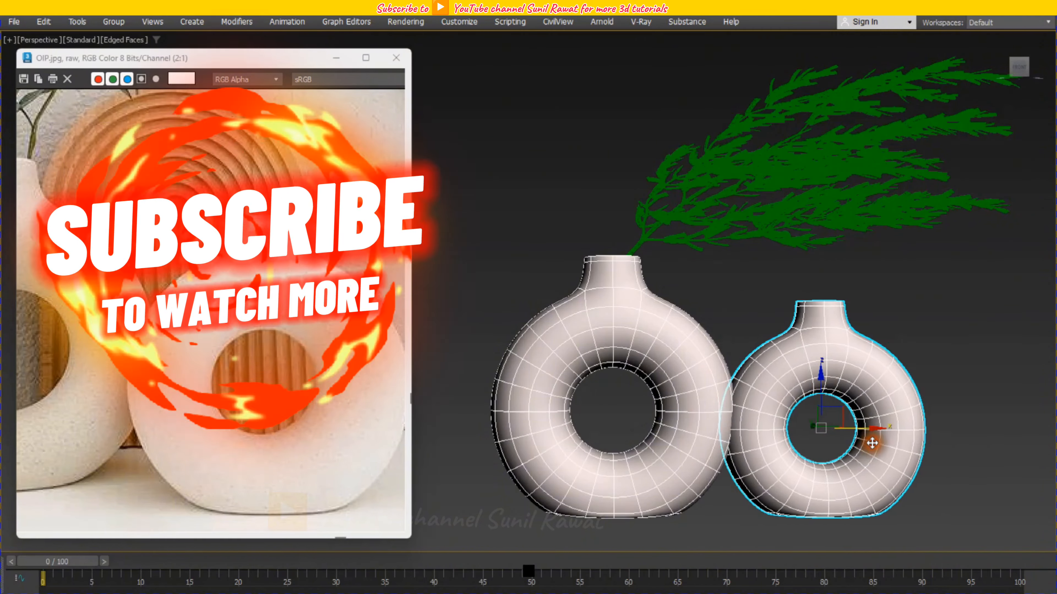